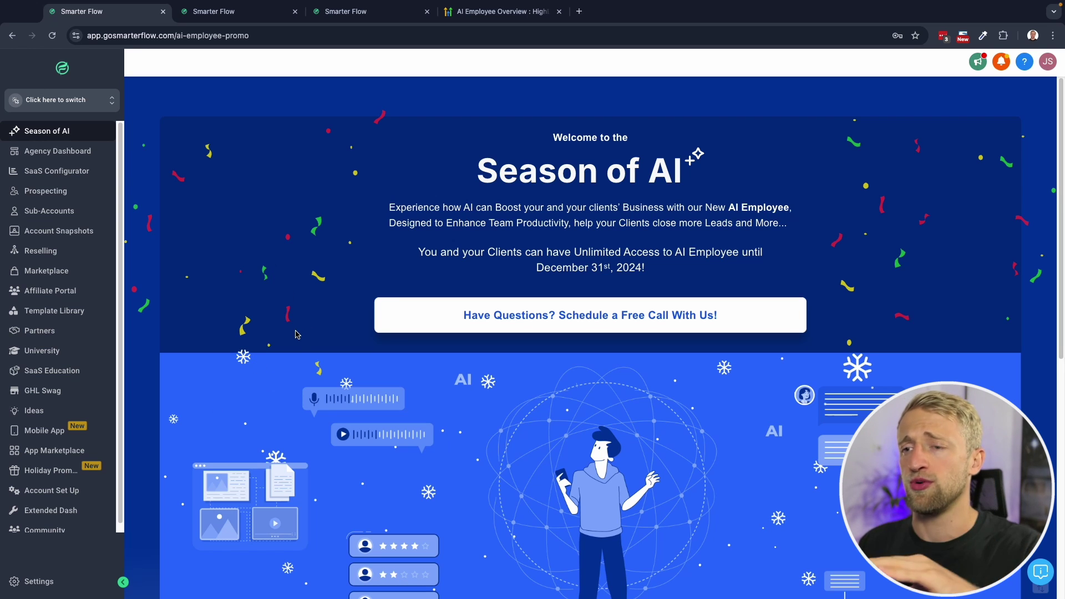
- Show the AI Employee Overview pricing table and highlight its Funnel AI row
{"action": "scroll", "coordinate": [300, 328], "scroll_direction": "down", "scroll_amount": 3}
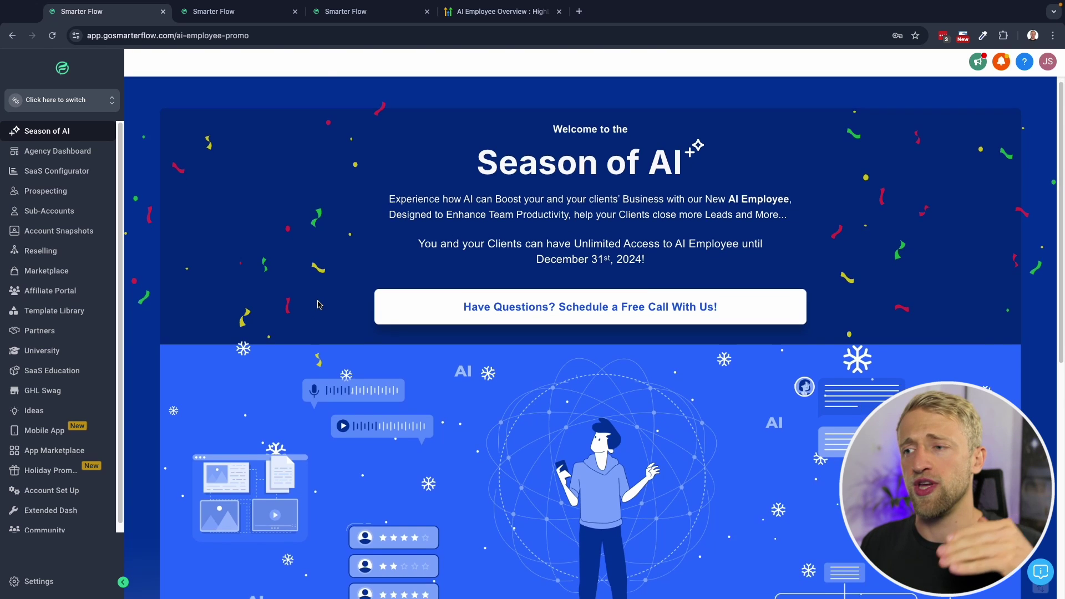
{"action": "scroll", "coordinate": [319, 305], "scroll_direction": "down", "scroll_amount": 3}
{"action": "scroll", "coordinate": [327, 299], "scroll_direction": "down", "scroll_amount": 4}
{"action": "scroll", "coordinate": [330, 297], "scroll_direction": "up", "scroll_amount": 3}
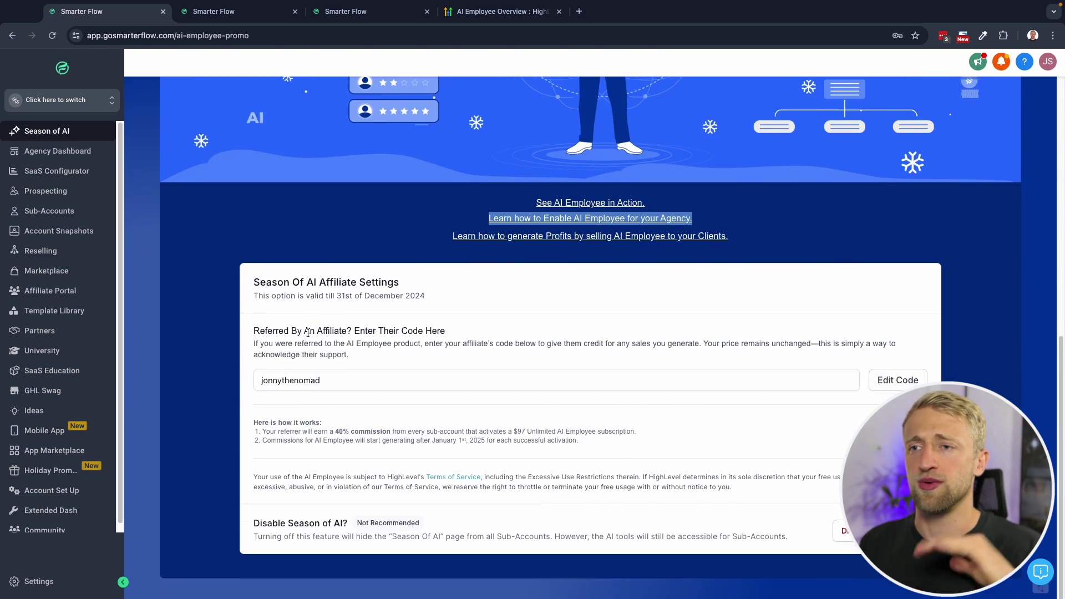
{"action": "scroll", "coordinate": [324, 334], "scroll_direction": "up", "scroll_amount": 7}
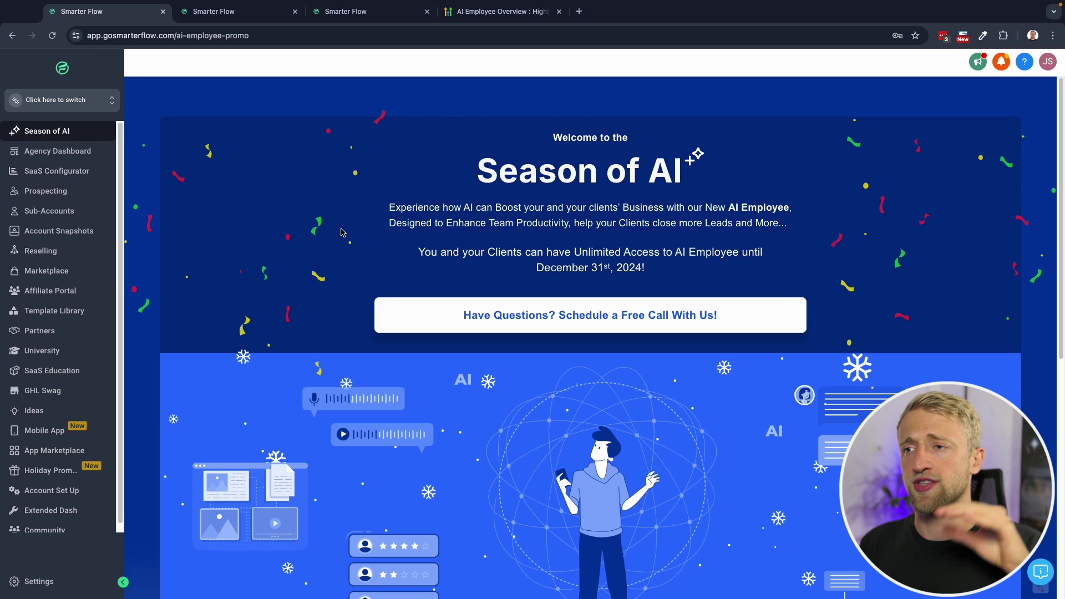
{"action": "left_click", "coordinate": [471, 11]}
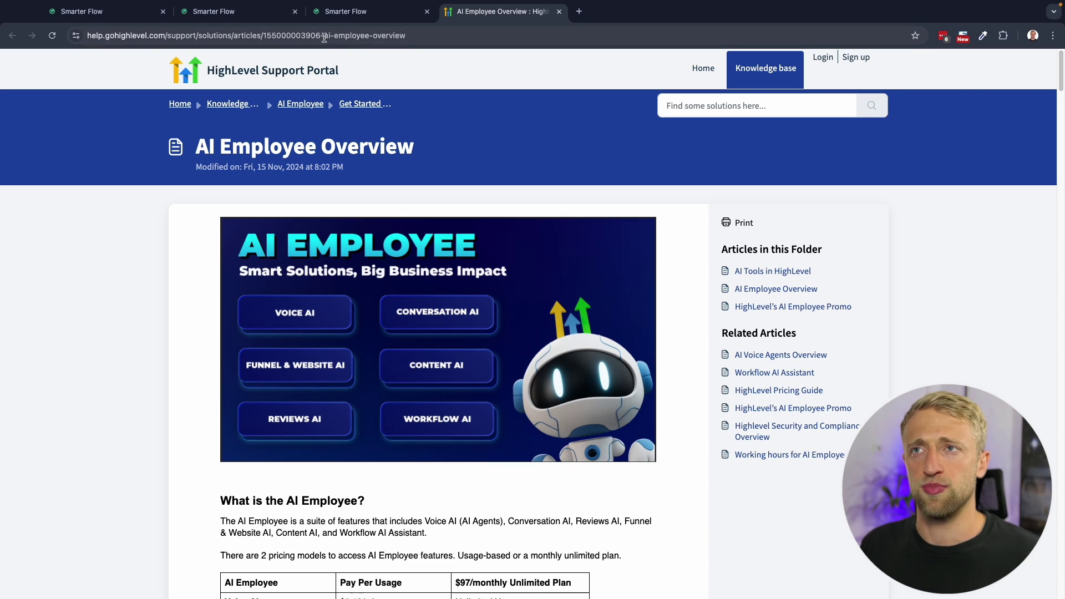
{"action": "scroll", "coordinate": [229, 288], "scroll_direction": "down", "scroll_amount": 3}
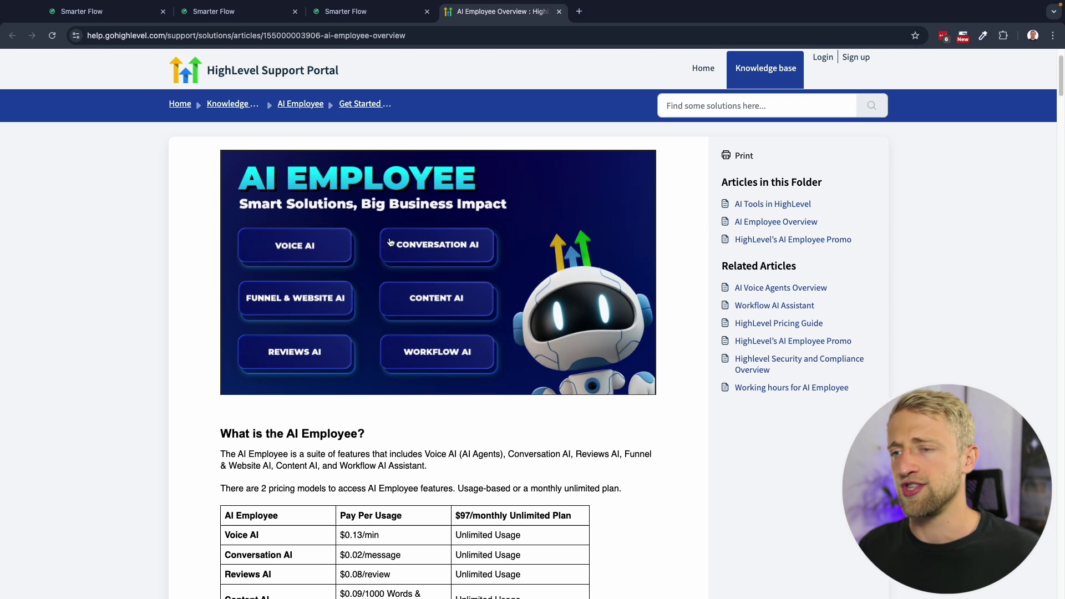
{"action": "scroll", "coordinate": [252, 398], "scroll_direction": "down", "scroll_amount": 4}
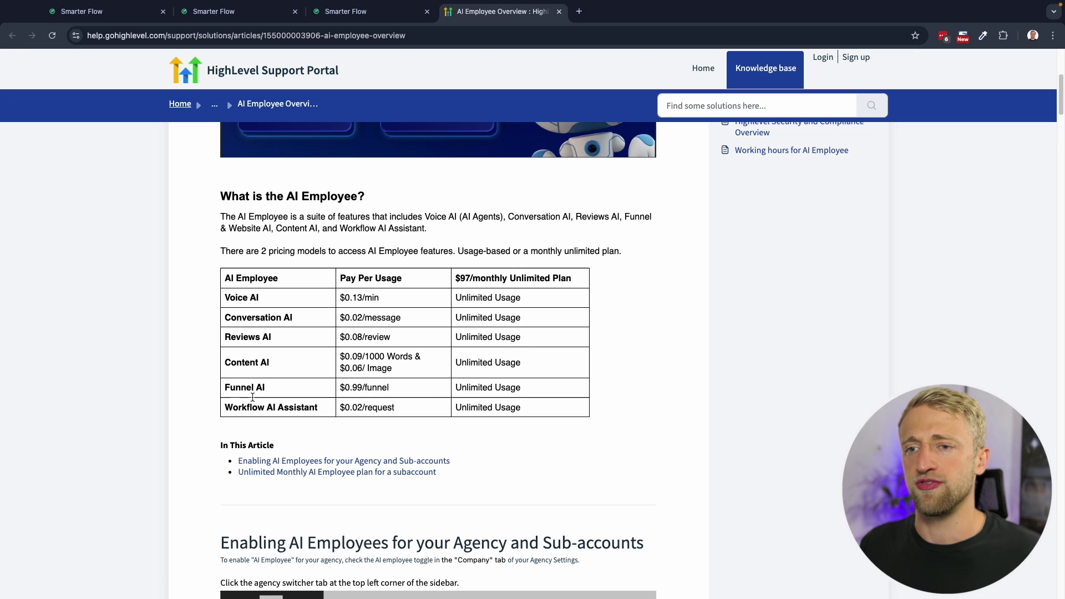
{"action": "left_click_drag", "start_coordinate": [222, 387], "coordinate": [286, 386]}
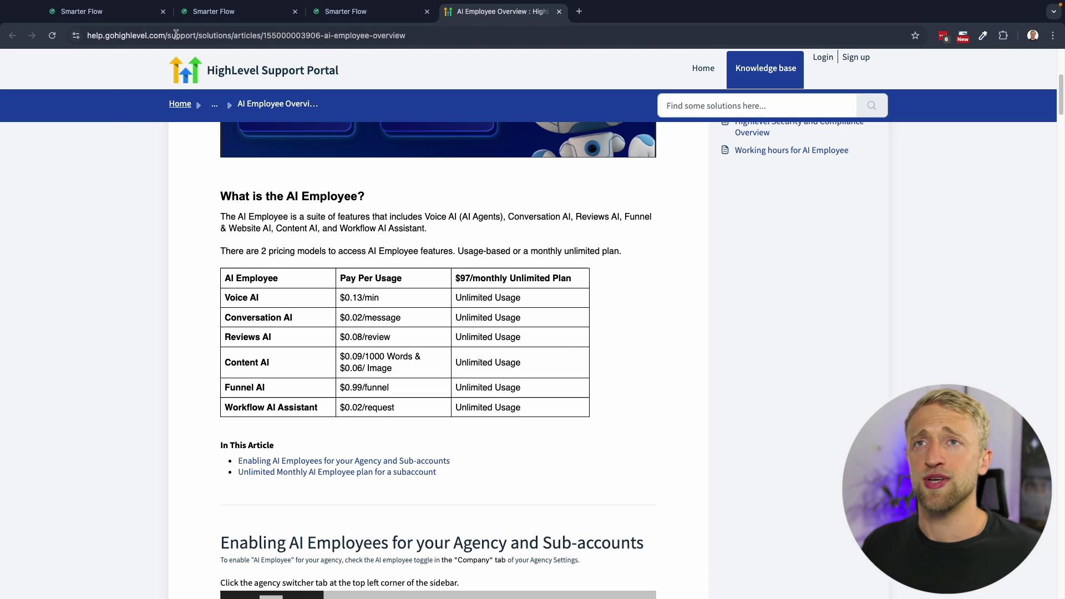
- Visit the sub-account funnels and AI Employee promo page, then view Season of AI affiliate settings
{"action": "left_click", "coordinate": [117, 20]}
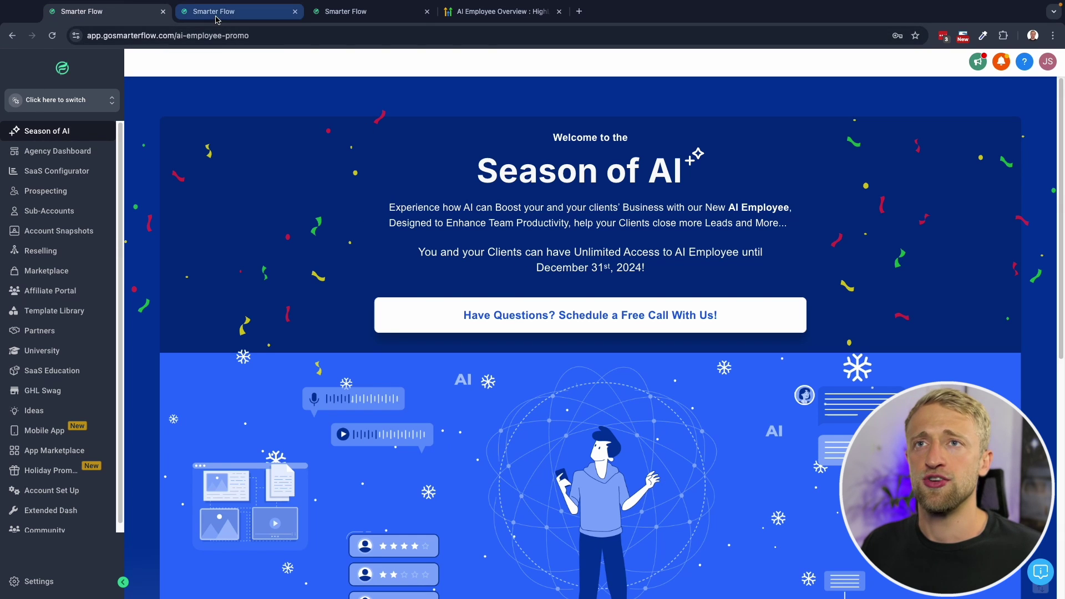
{"action": "left_click", "coordinate": [345, 11]}
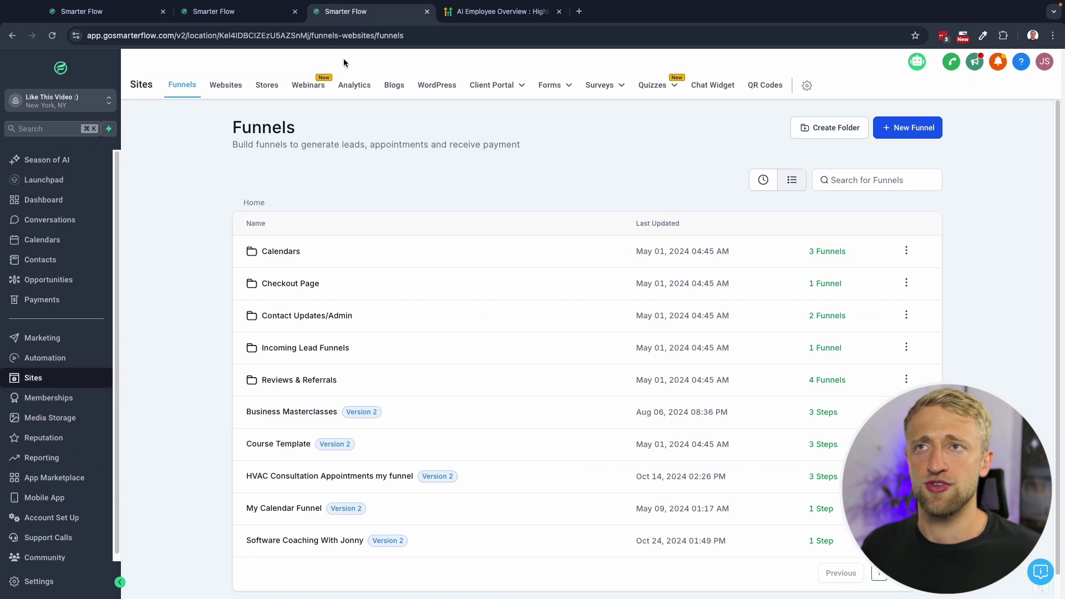
{"action": "left_click", "coordinate": [79, 163]}
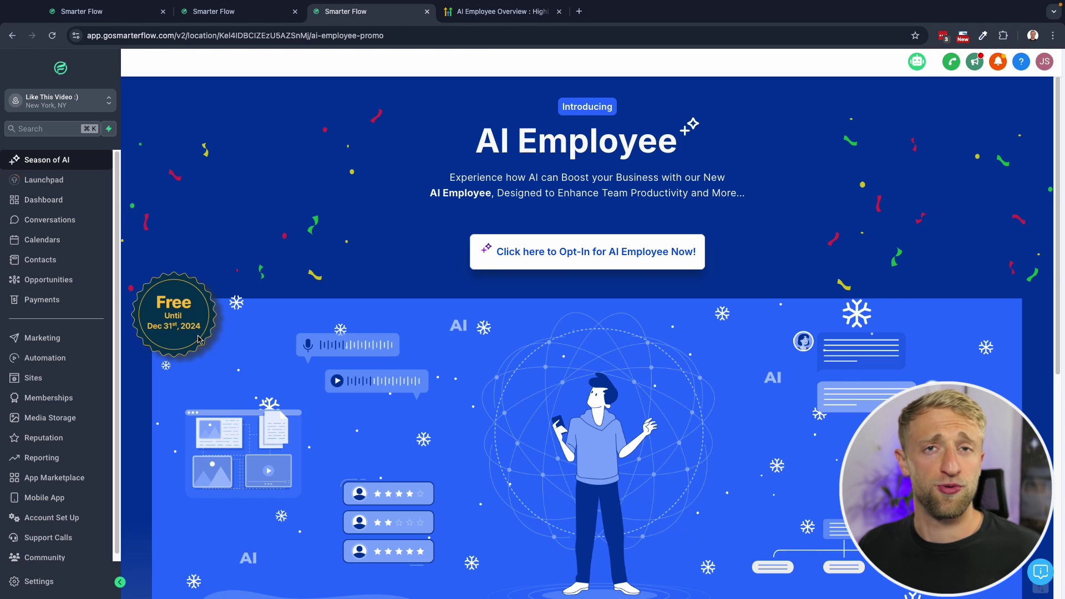
{"action": "left_click", "coordinate": [93, 16]}
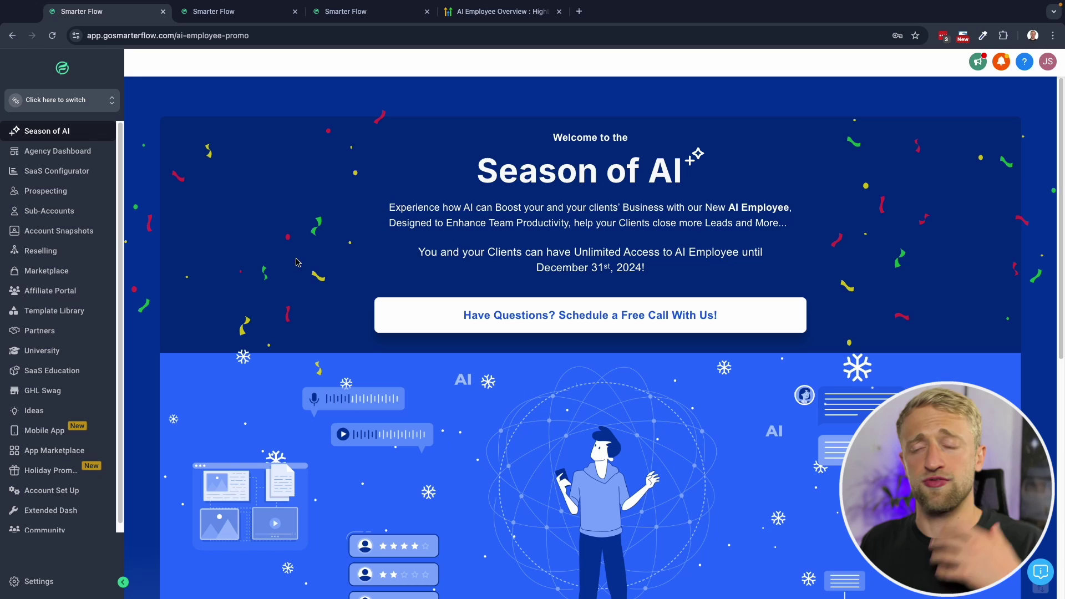
{"action": "scroll", "coordinate": [314, 320], "scroll_direction": "down", "scroll_amount": 3}
{"action": "scroll", "coordinate": [314, 319], "scroll_direction": "down", "scroll_amount": 6}
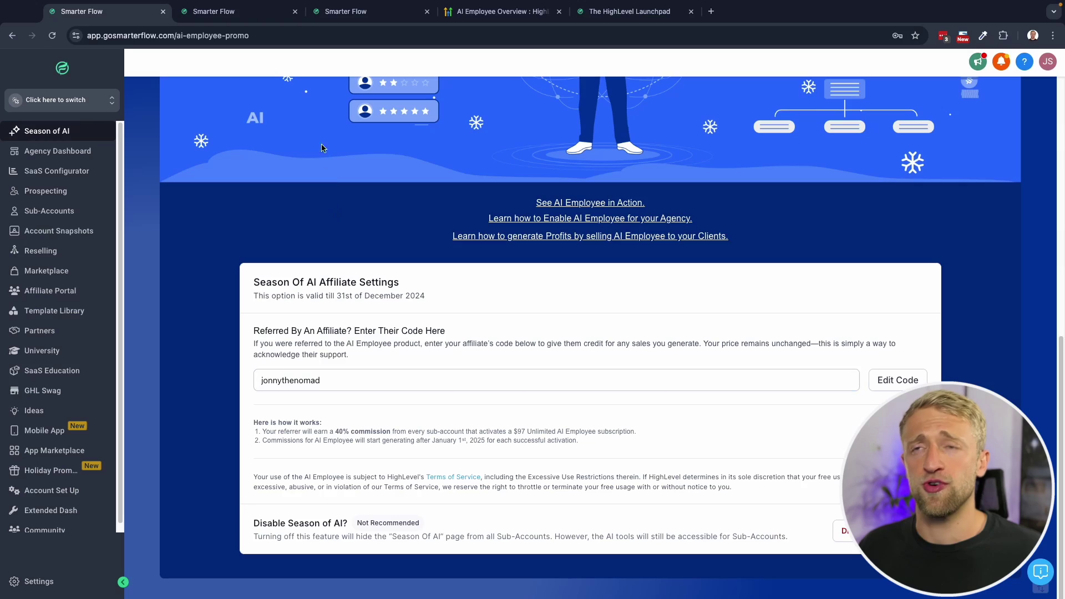
- Browse The HighLevel Launchpad community's discussion feed and member list
{"action": "left_click", "coordinate": [635, 12]}
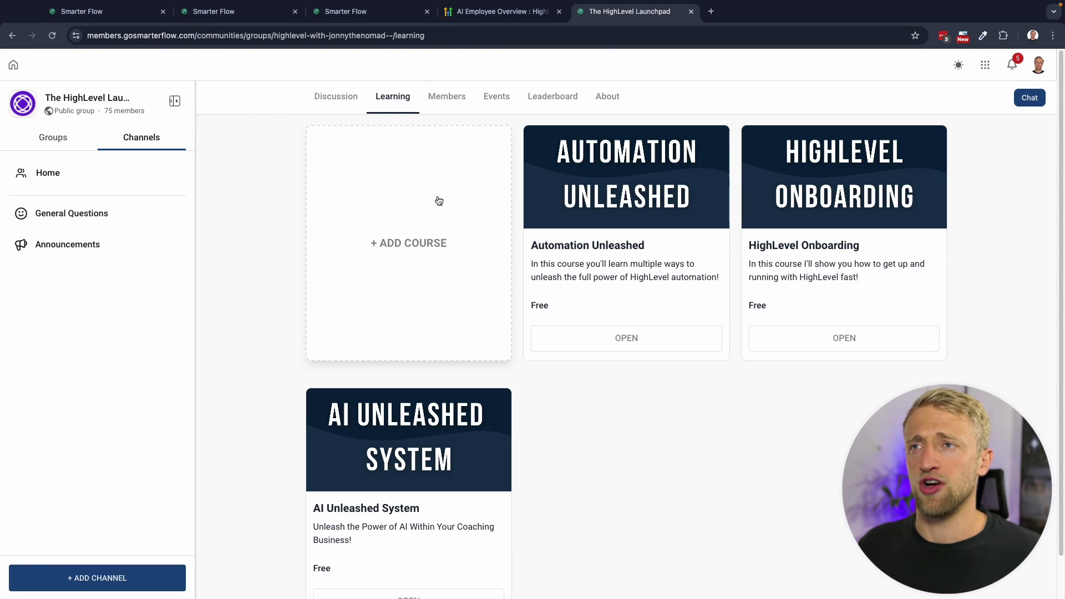
{"action": "mouse_move", "coordinate": [843, 241]}
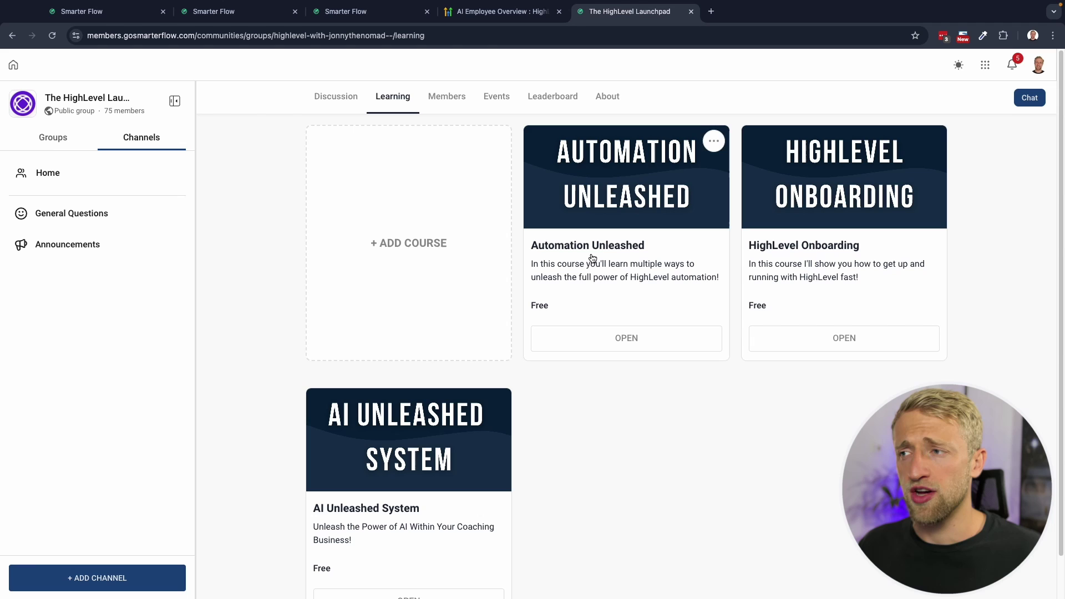
{"action": "mouse_move", "coordinate": [843, 176]}
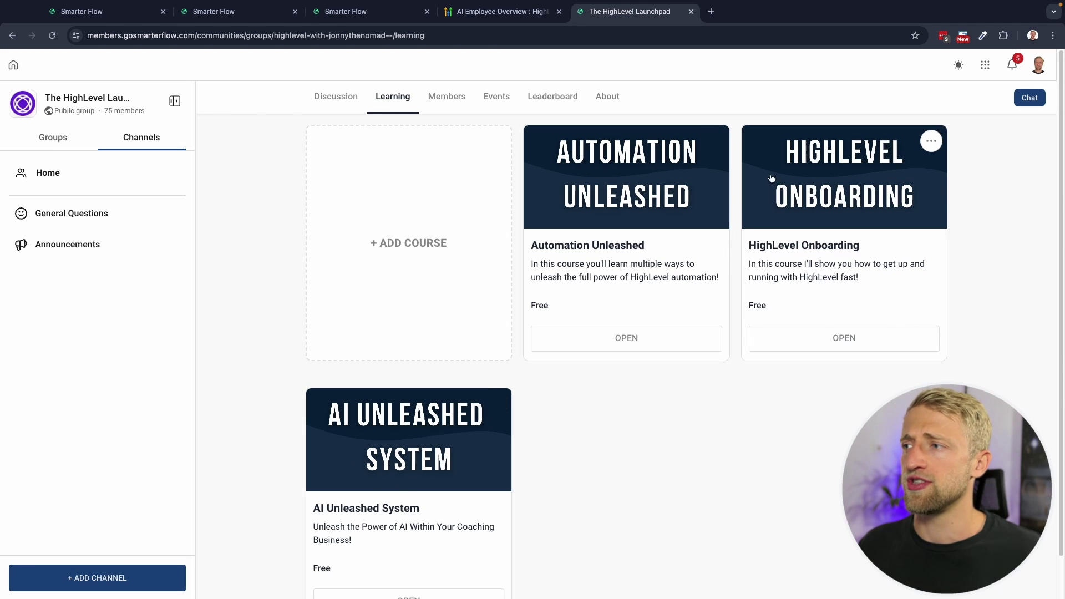
{"action": "left_click", "coordinate": [327, 98]}
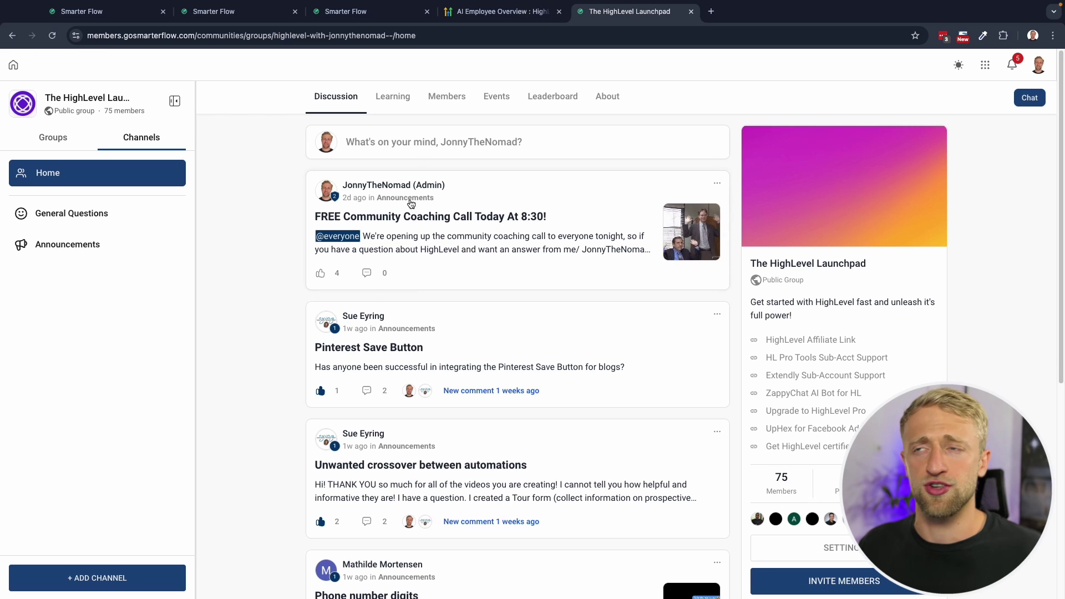
{"action": "left_click", "coordinate": [439, 106]}
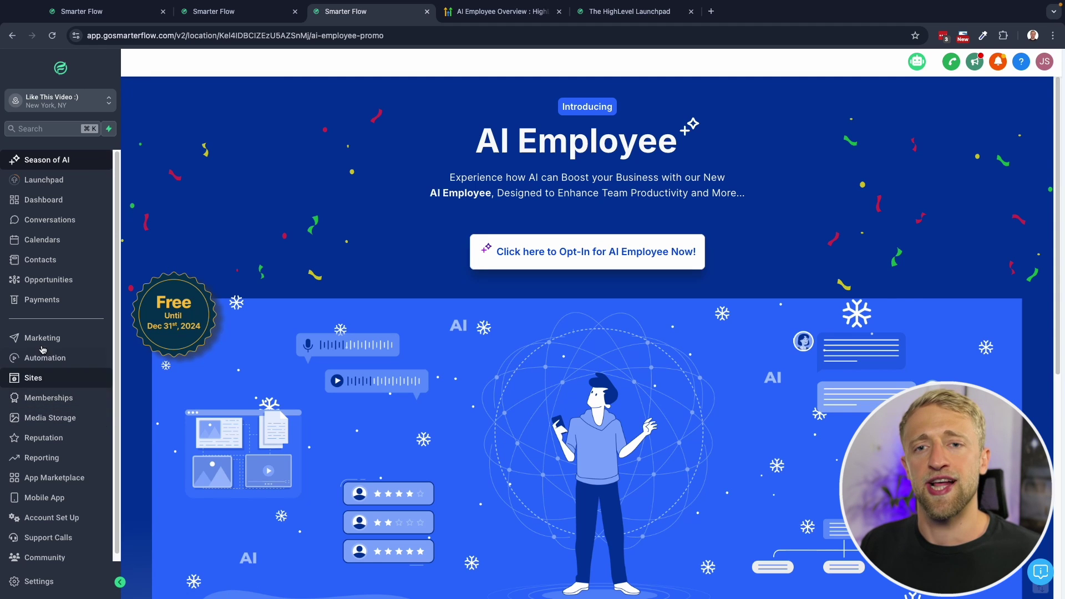
- Go to the Sites funnel list and bring up the Create New Funnel dialog
{"action": "left_click", "coordinate": [36, 378]}
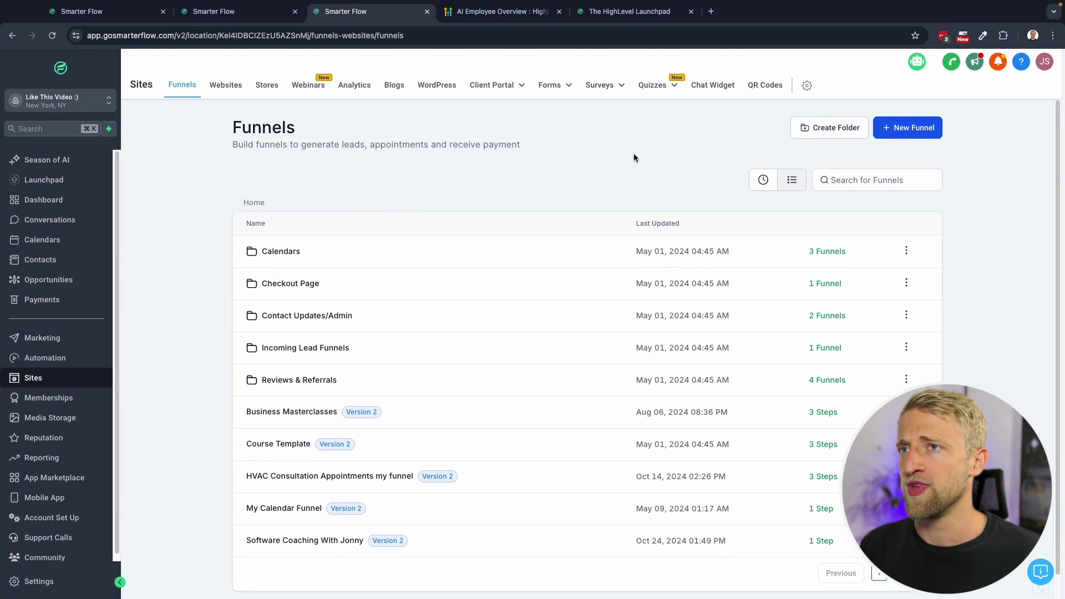
{"action": "left_click", "coordinate": [925, 131]}
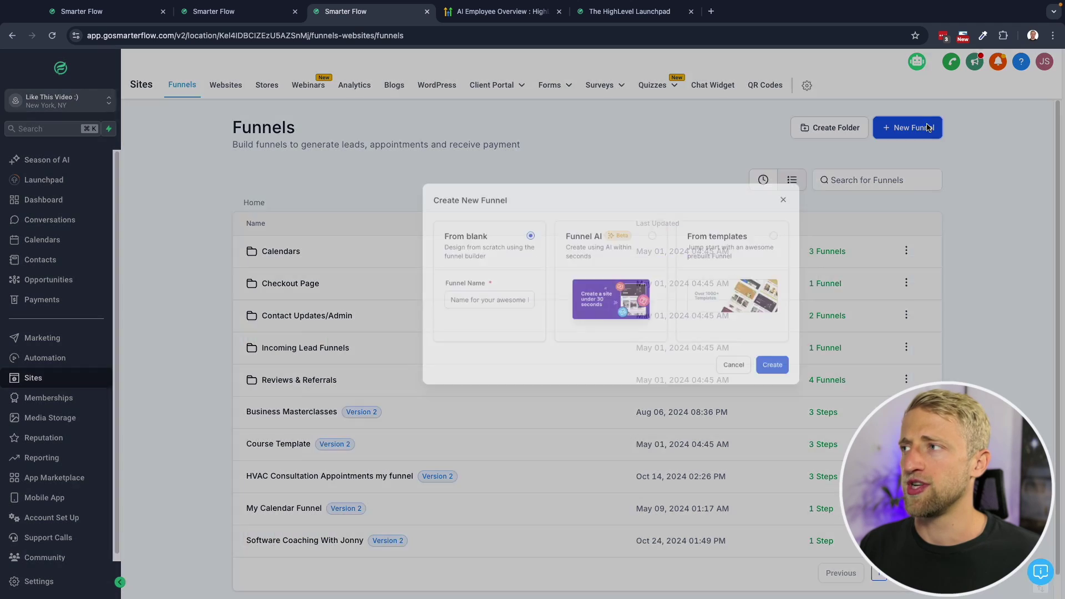
{"action": "left_click", "coordinate": [747, 222]}
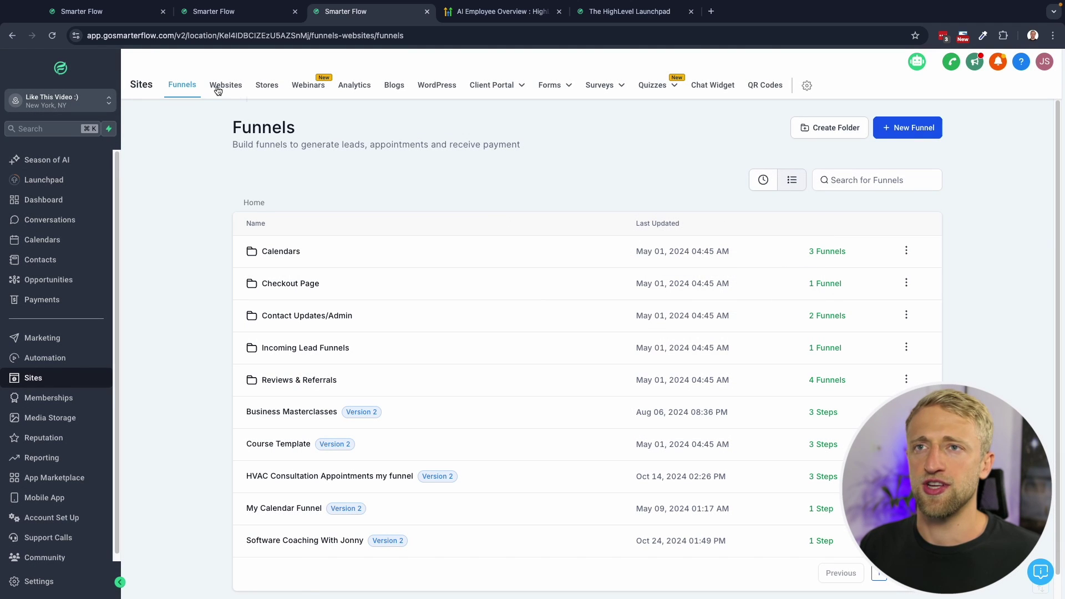
{"action": "left_click", "coordinate": [900, 134]}
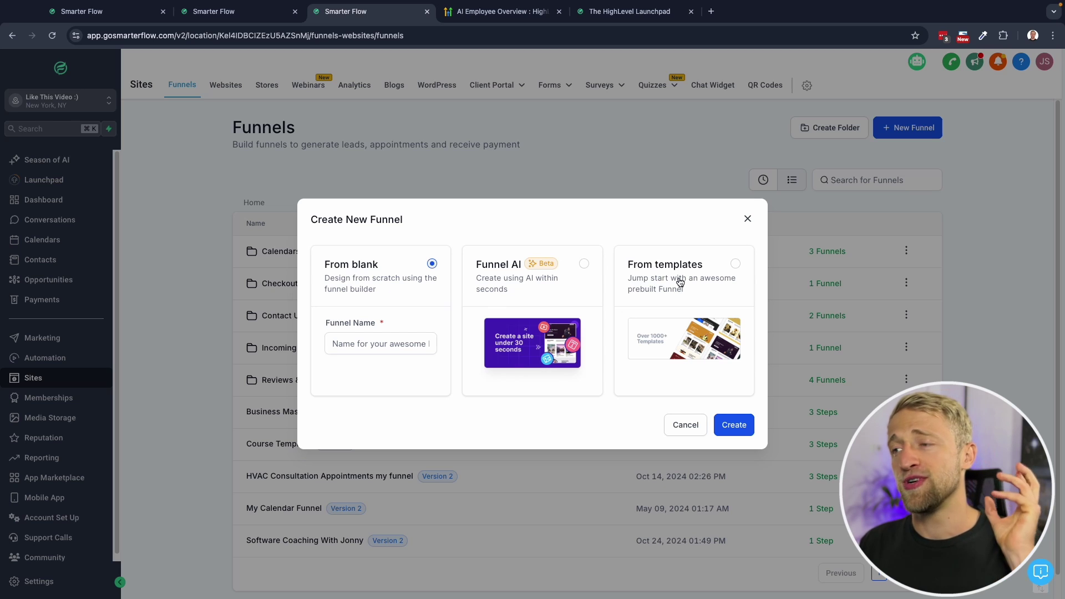
- Choose Funnel AI and enter Dr. Green Dentistry as the business name
{"action": "left_click", "coordinate": [583, 263]}
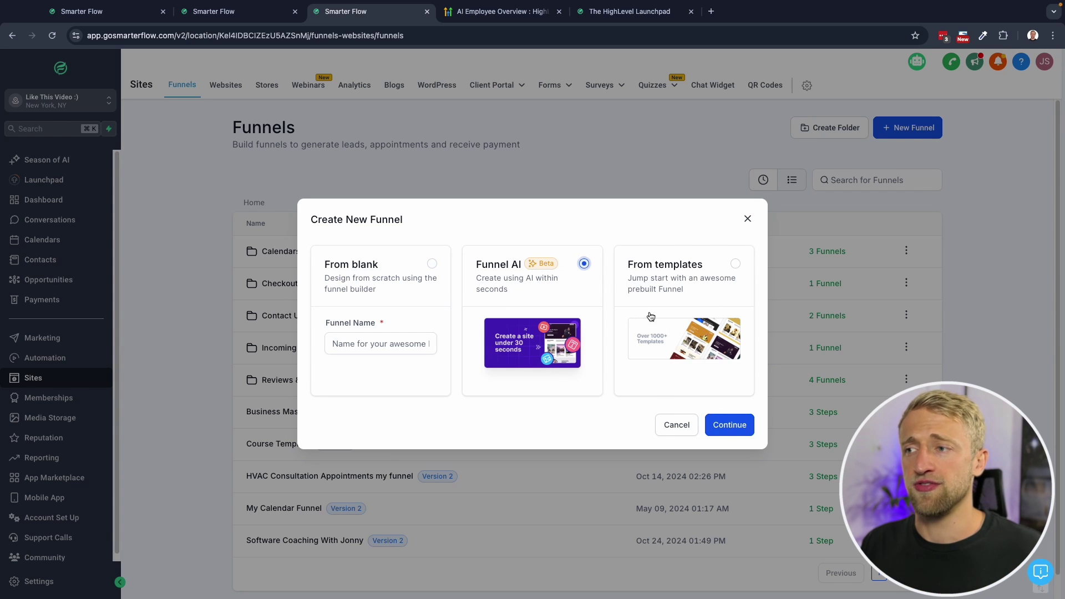
{"action": "left_click", "coordinate": [723, 423]}
{"action": "left_click", "coordinate": [486, 300]}
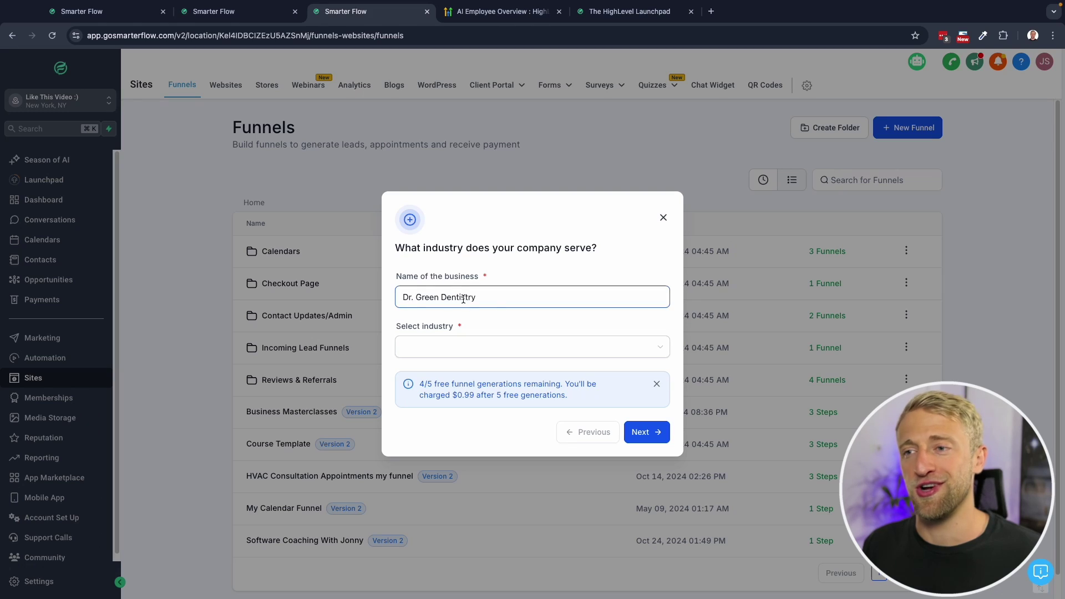
- Set the industry to Cosmetic Dentist by searching 'denti'
{"action": "left_click", "coordinate": [517, 347]}
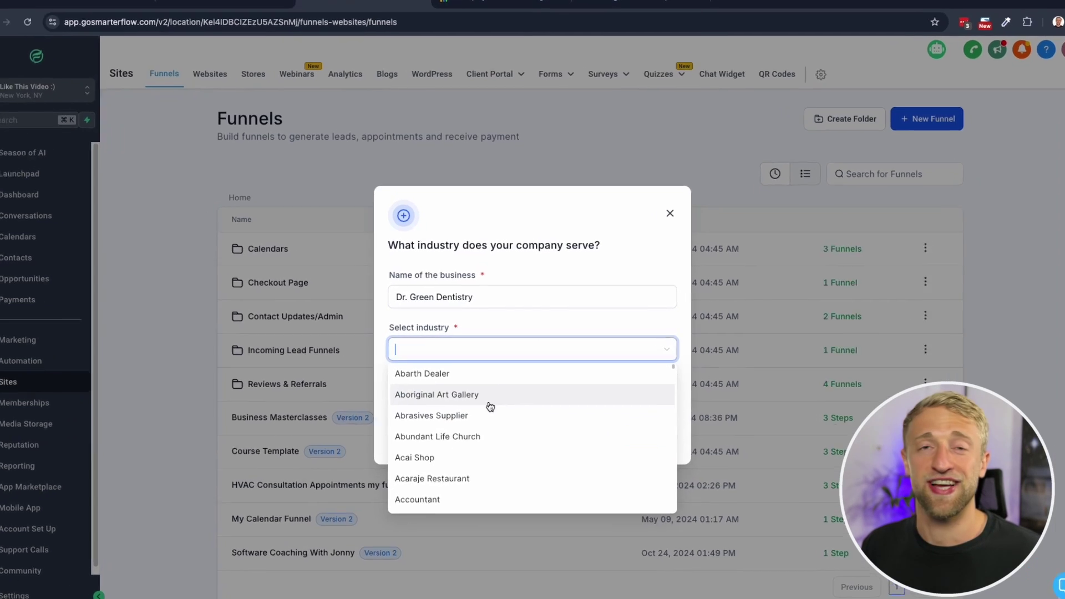
{"action": "scroll", "coordinate": [489, 407], "scroll_direction": "down", "scroll_amount": 3}
{"action": "scroll", "coordinate": [488, 431], "scroll_direction": "down", "scroll_amount": 3}
{"action": "scroll", "coordinate": [464, 471], "scroll_direction": "down", "scroll_amount": 3}
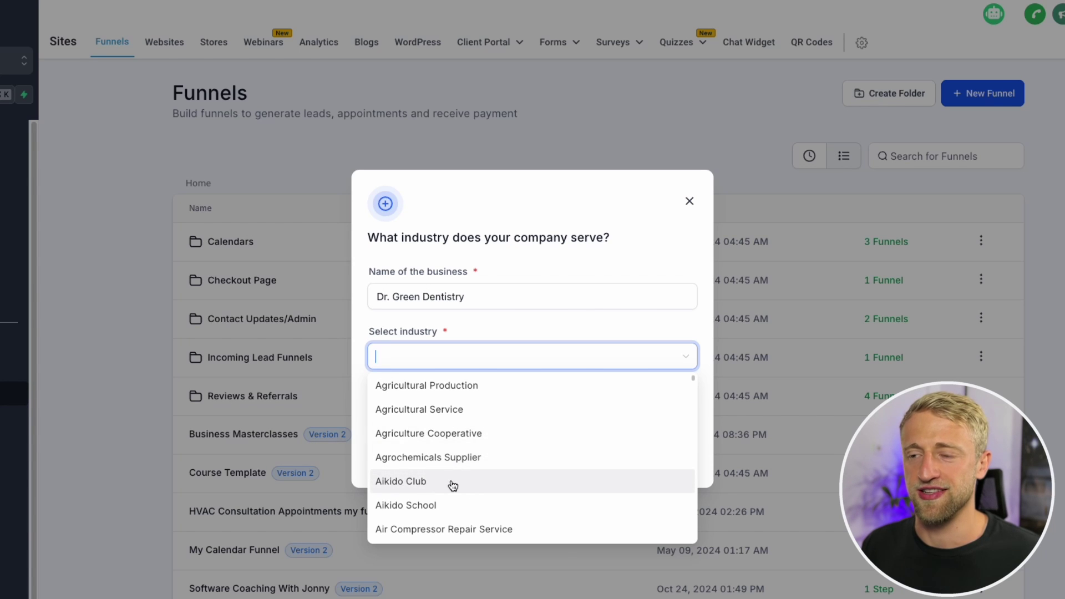
{"action": "scroll", "coordinate": [471, 486], "scroll_direction": "down", "scroll_amount": 2}
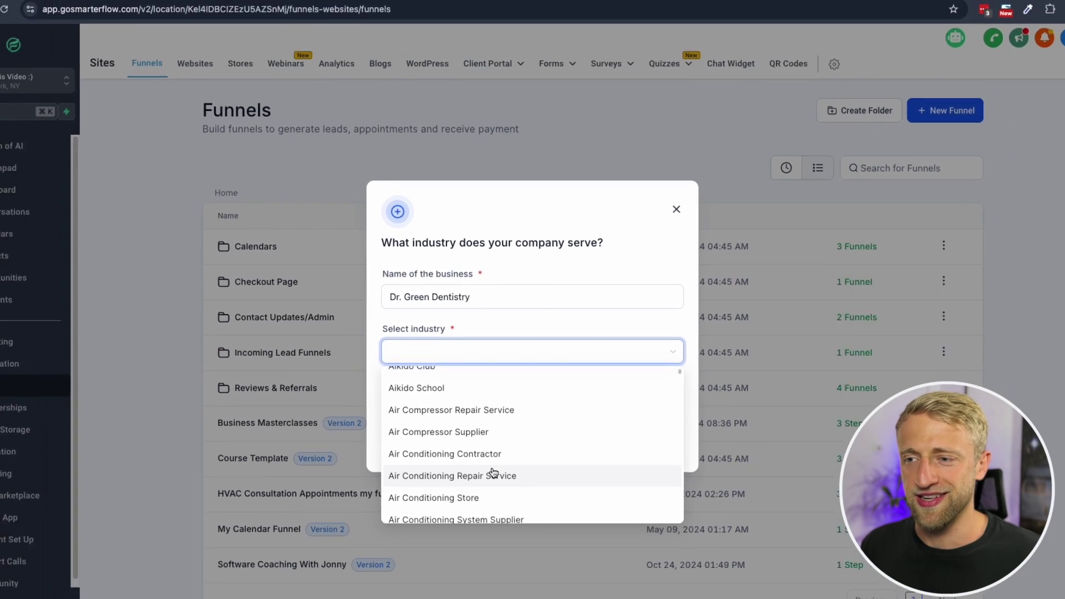
{"action": "scroll", "coordinate": [532, 449], "scroll_direction": "down", "scroll_amount": 2}
{"action": "scroll", "coordinate": [552, 448], "scroll_direction": "down", "scroll_amount": 3}
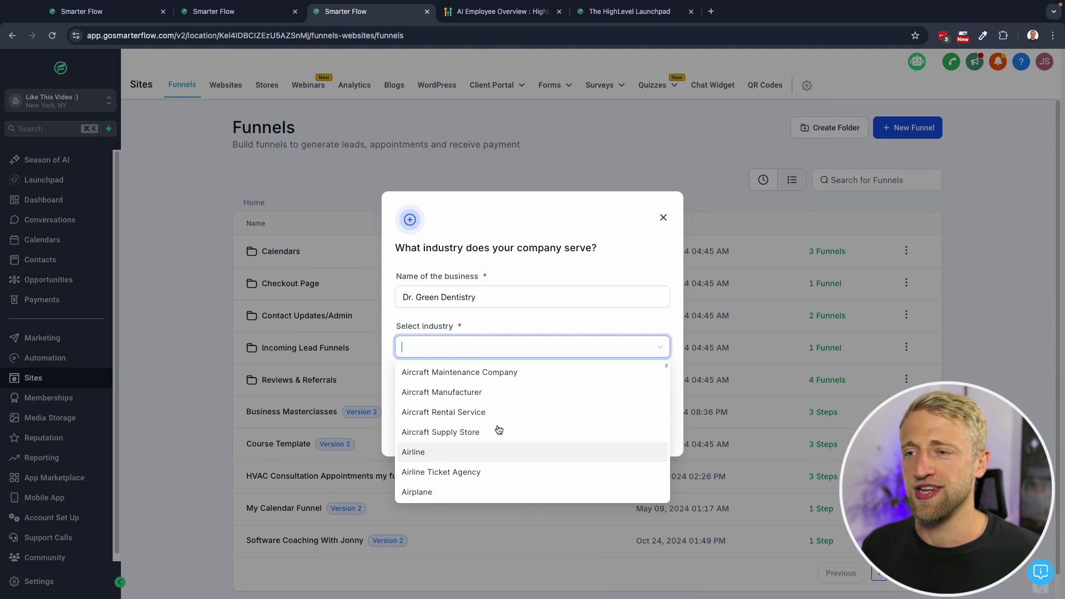
{"action": "type", "text": "denti"}
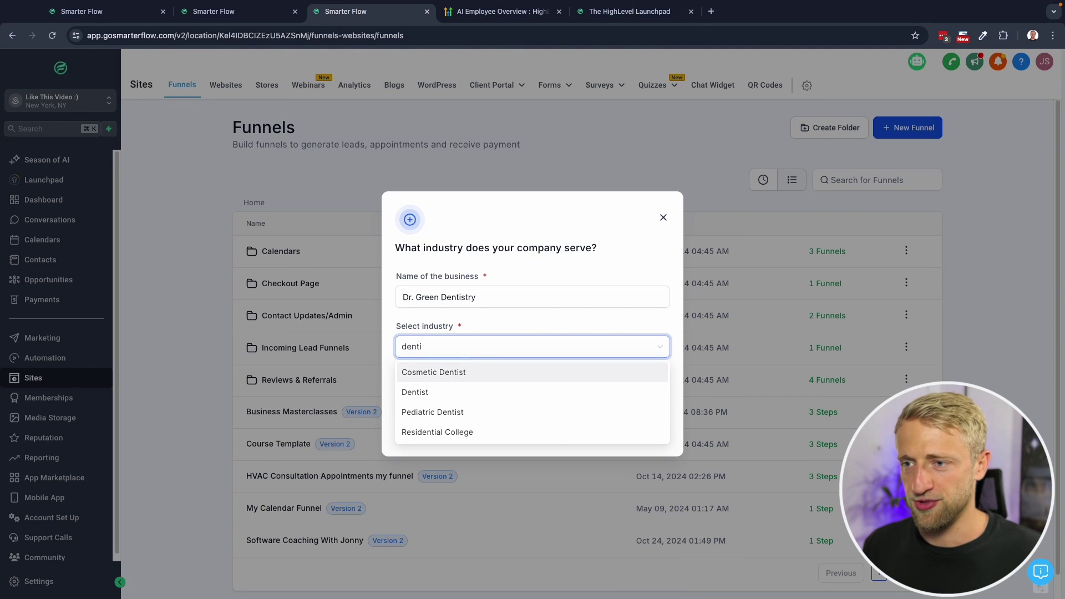
{"action": "left_click", "coordinate": [446, 371]}
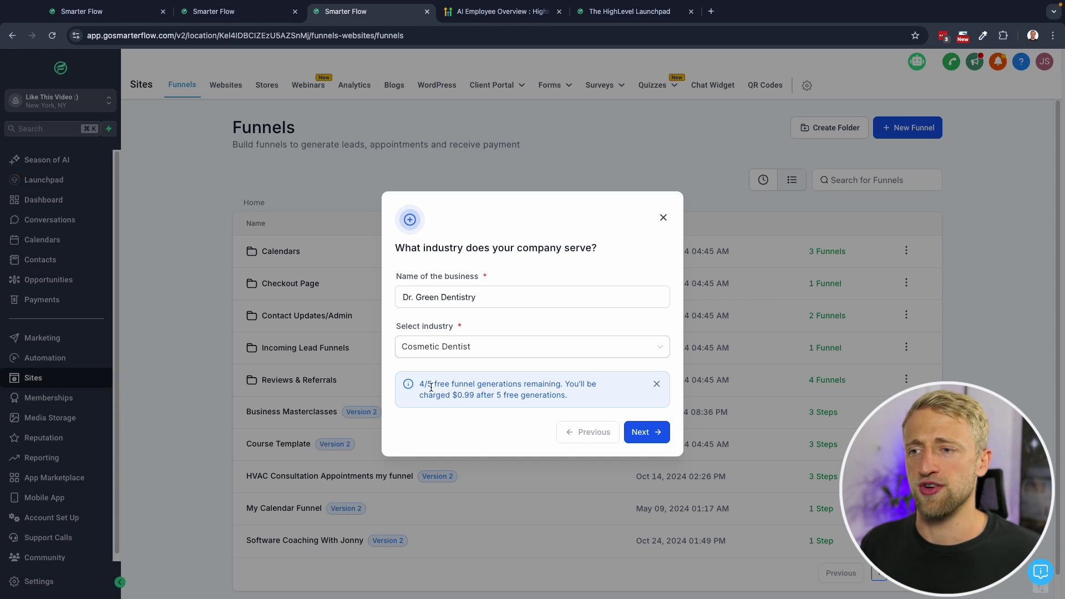
- Keep the funnel goal as Generate more leads and set the content tone to Professional
{"action": "left_click", "coordinate": [647, 436]}
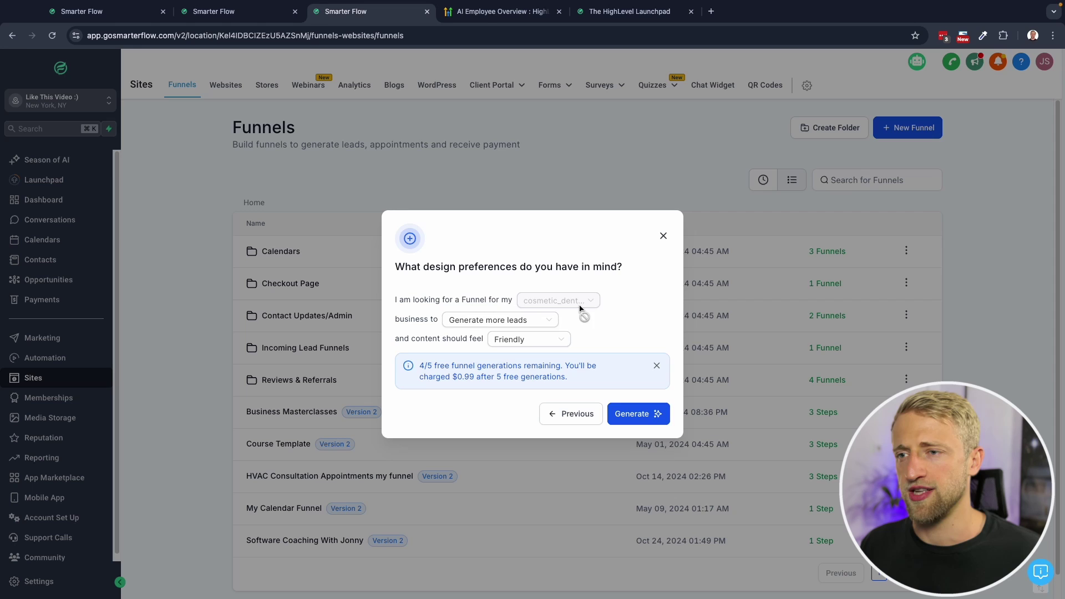
{"action": "left_click", "coordinate": [512, 325]}
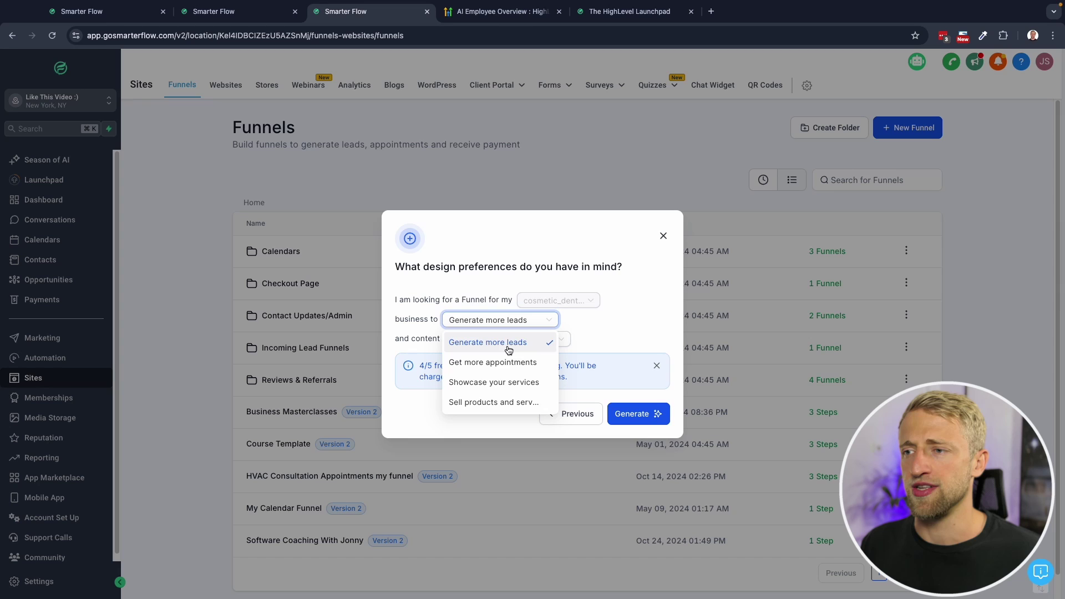
{"action": "left_click", "coordinate": [632, 330]}
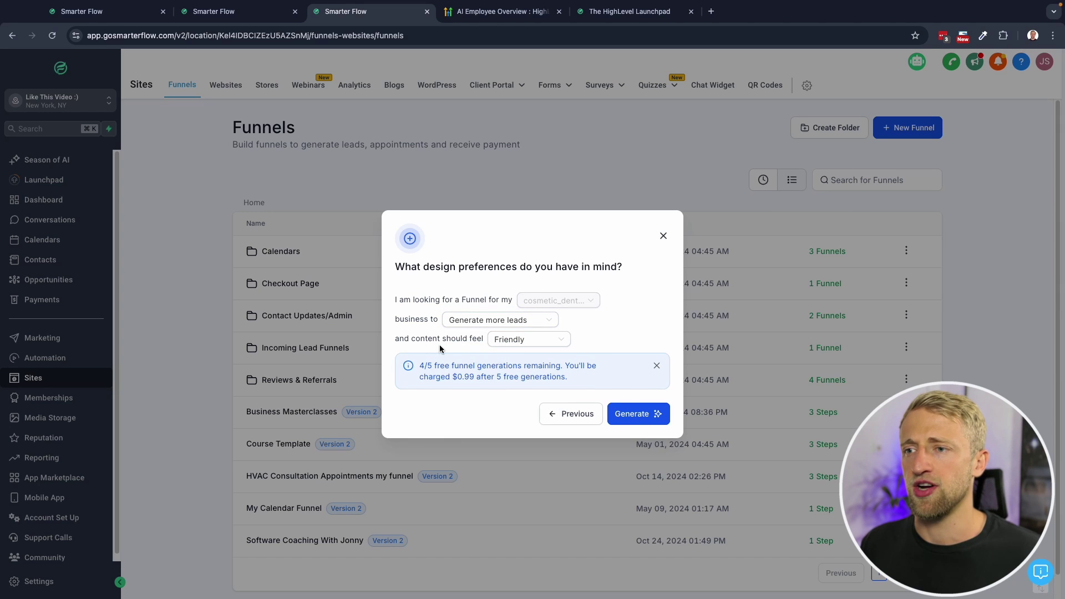
{"action": "left_click", "coordinate": [529, 341]}
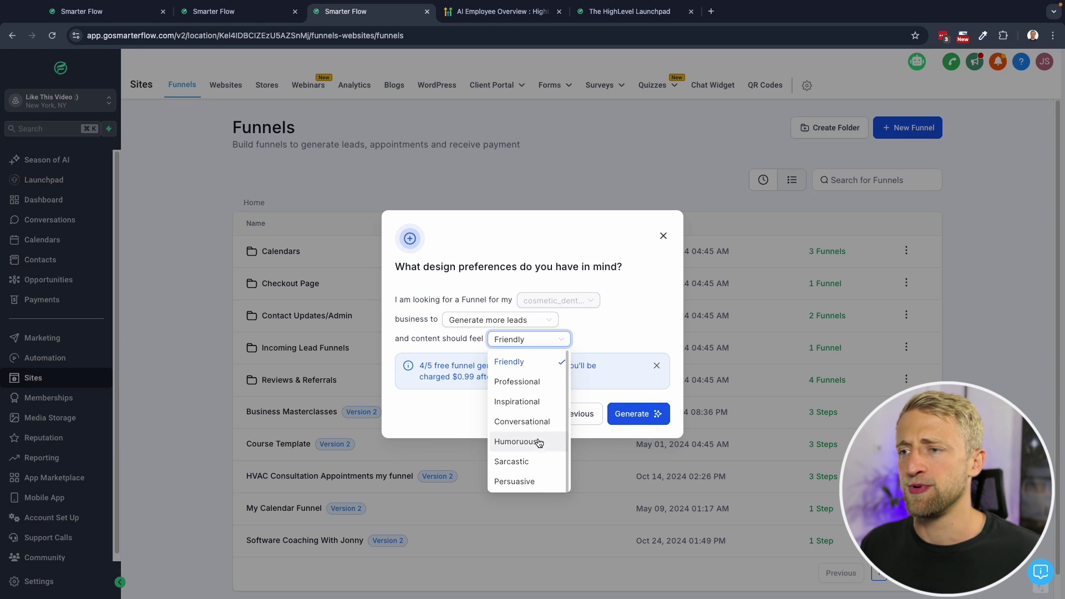
{"action": "left_click", "coordinate": [527, 387]}
{"action": "left_click", "coordinate": [534, 344]}
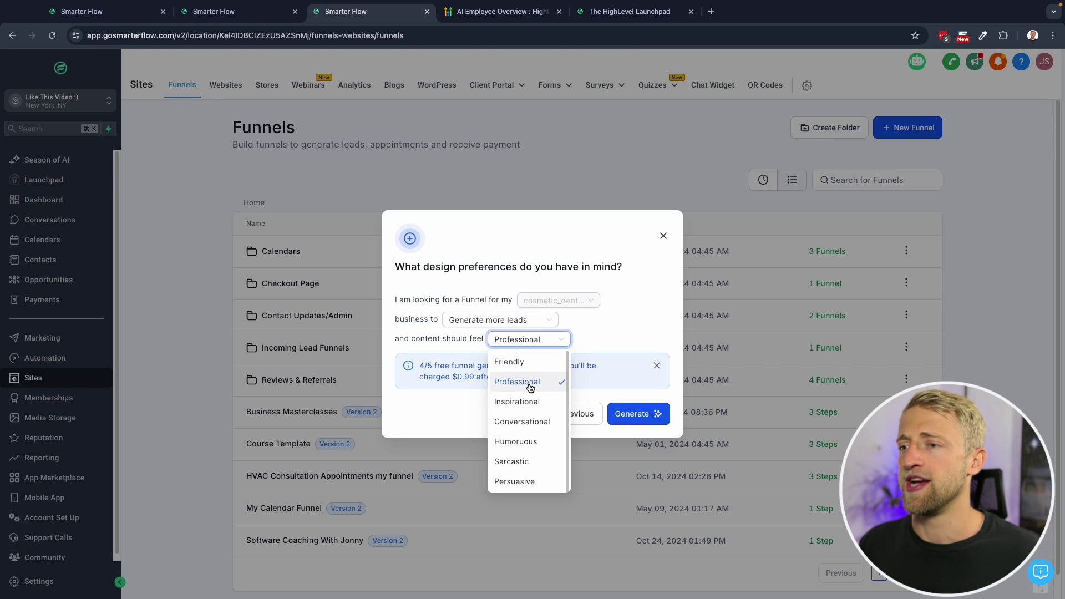
{"action": "left_click", "coordinate": [530, 387]}
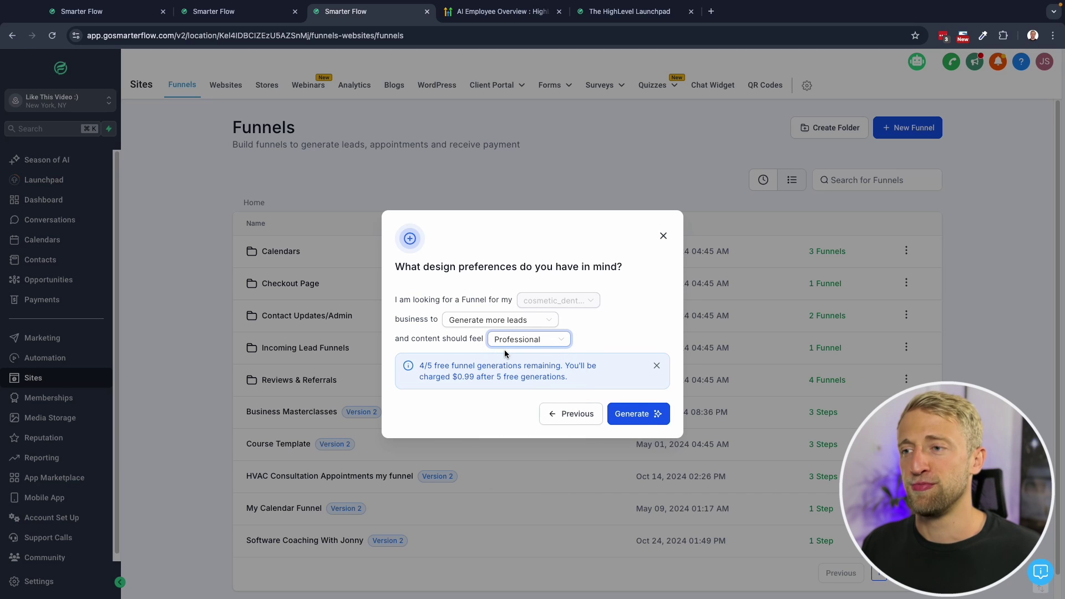
- Generate the AI funnel, then scroll through the Basil Technologies rebilling settings
{"action": "left_click", "coordinate": [623, 420]}
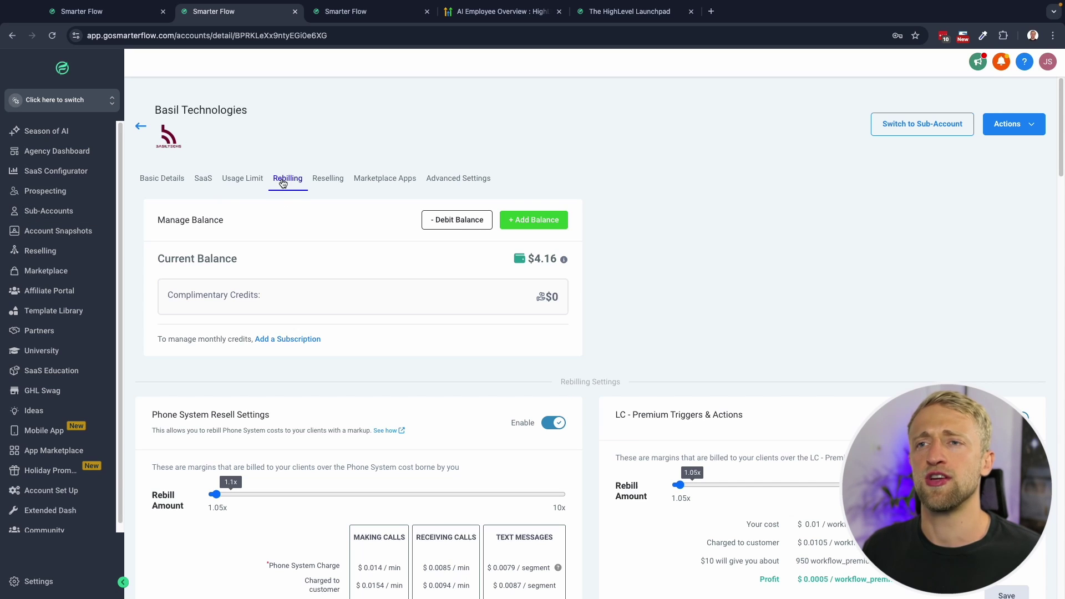
{"action": "scroll", "coordinate": [711, 313], "scroll_direction": "down", "scroll_amount": 5}
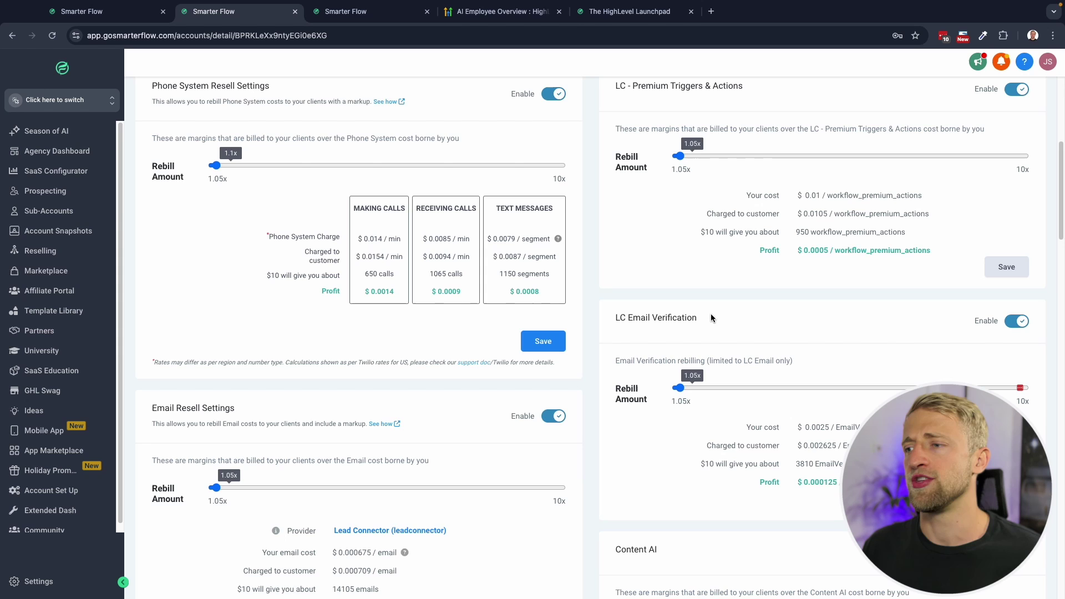
{"action": "scroll", "coordinate": [690, 288], "scroll_direction": "down", "scroll_amount": 7}
{"action": "scroll", "coordinate": [444, 318], "scroll_direction": "down", "scroll_amount": 8}
{"action": "scroll", "coordinate": [652, 389], "scroll_direction": "down", "scroll_amount": 4}
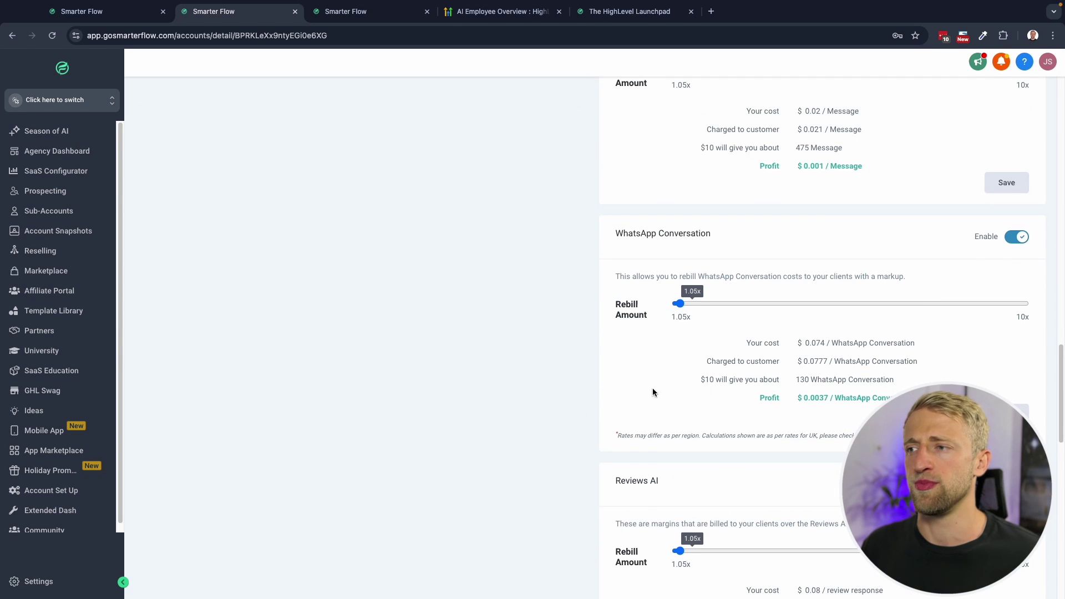
{"action": "scroll", "coordinate": [658, 393], "scroll_direction": "down", "scroll_amount": 7}
- Review Funnel AI rebilling at 1.05x, highlighting the $0.99 cost, and check the Actions menu
{"action": "scroll", "coordinate": [658, 392], "scroll_direction": "up", "scroll_amount": 2}
{"action": "scroll", "coordinate": [670, 359], "scroll_direction": "down", "scroll_amount": 1}
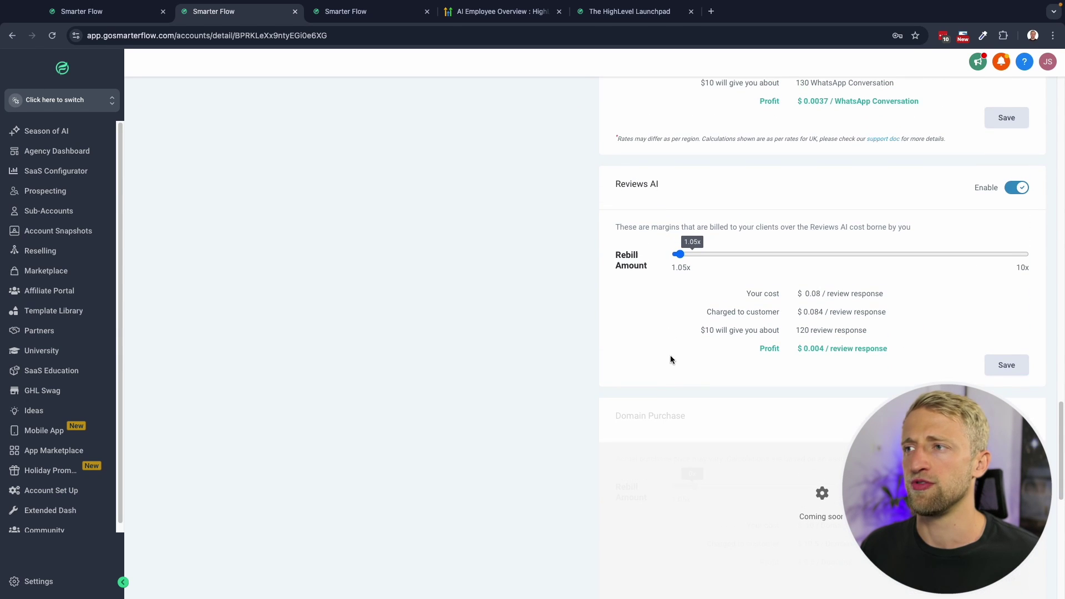
{"action": "scroll", "coordinate": [673, 272], "scroll_direction": "down", "scroll_amount": 6}
{"action": "scroll", "coordinate": [680, 310], "scroll_direction": "down", "scroll_amount": 3}
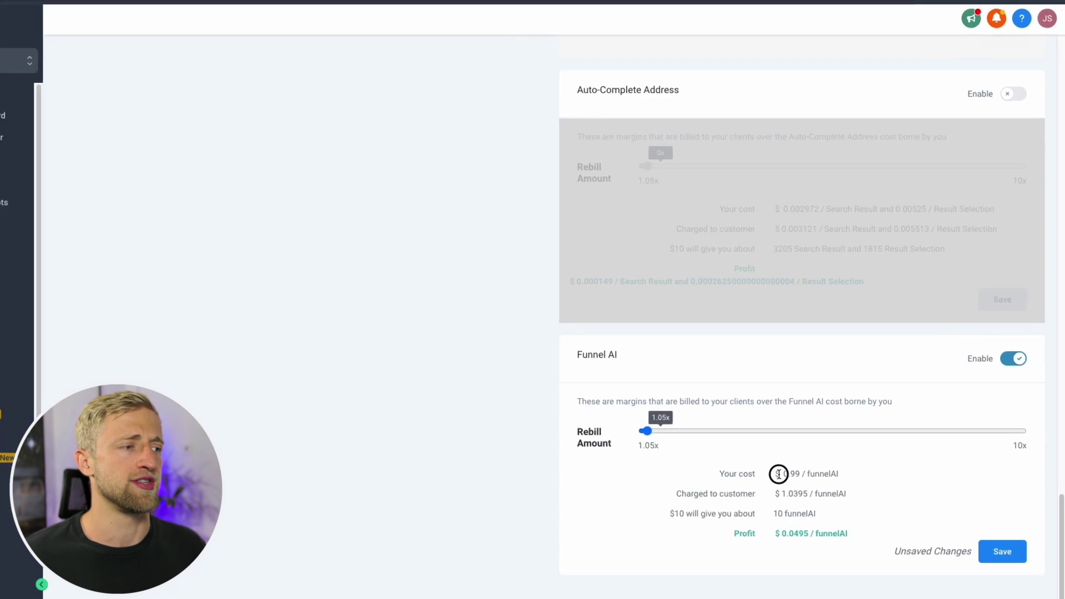
{"action": "left_click_drag", "start_coordinate": [804, 483], "coordinate": [858, 483]}
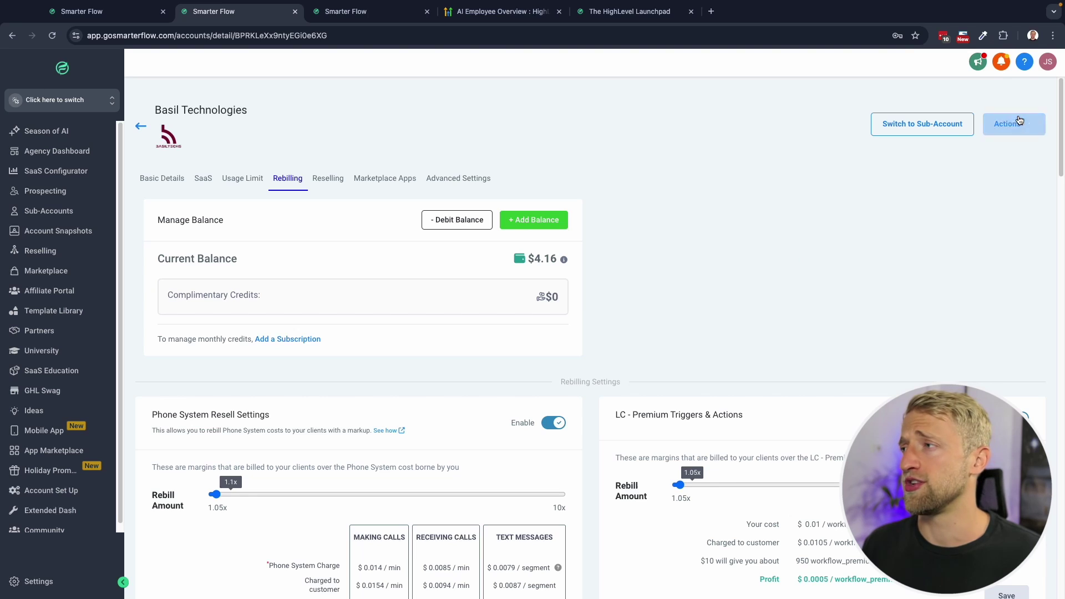
{"action": "left_click", "coordinate": [1021, 122]}
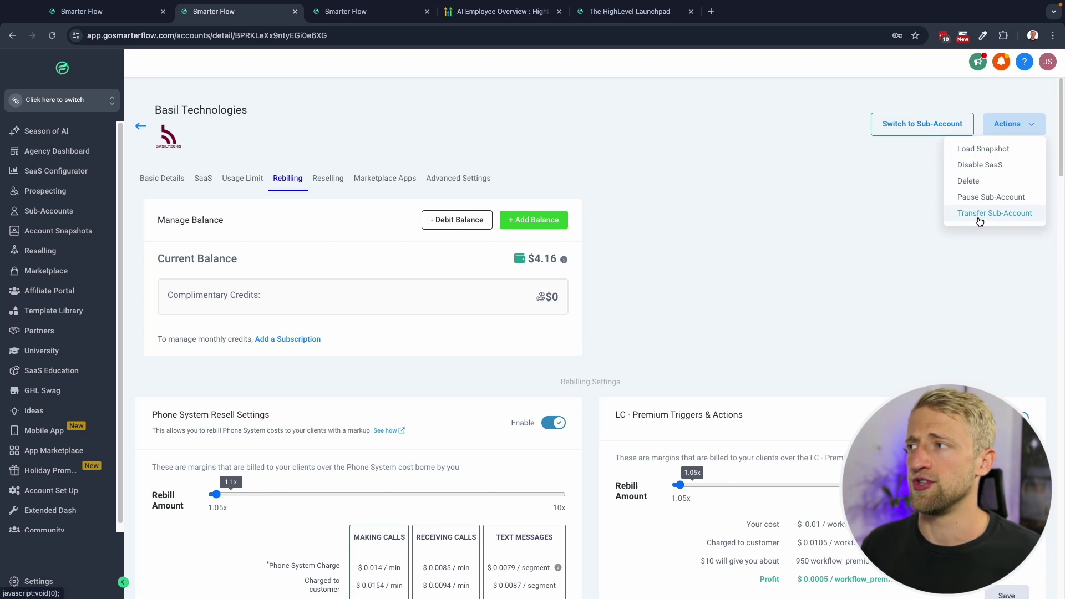
{"action": "left_click", "coordinate": [719, 214]}
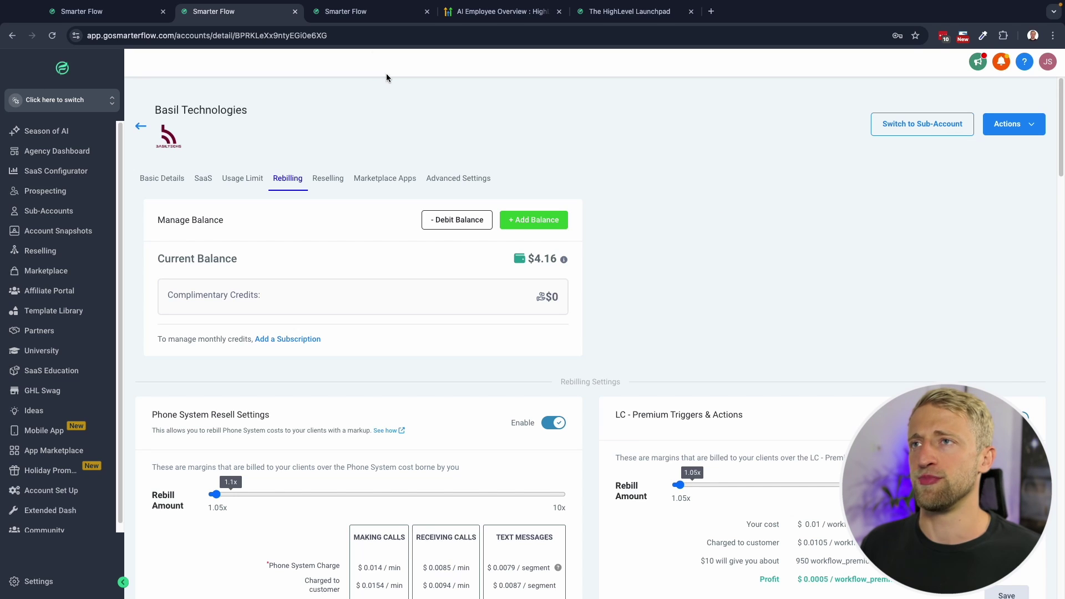
- Scroll the generated Dr. Green Dentistry page through hero, services, testimonials and FAQs
{"action": "left_click", "coordinate": [363, 26]}
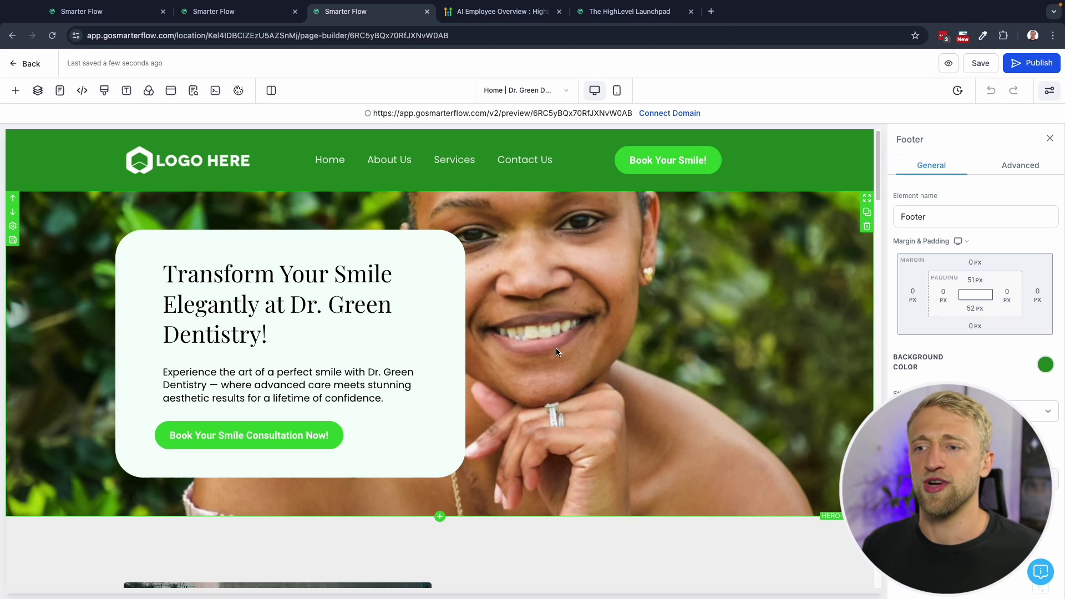
{"action": "scroll", "coordinate": [555, 348], "scroll_direction": "down", "scroll_amount": 5}
{"action": "scroll", "coordinate": [514, 331], "scroll_direction": "down", "scroll_amount": 2}
{"action": "scroll", "coordinate": [514, 331], "scroll_direction": "down", "scroll_amount": 2}
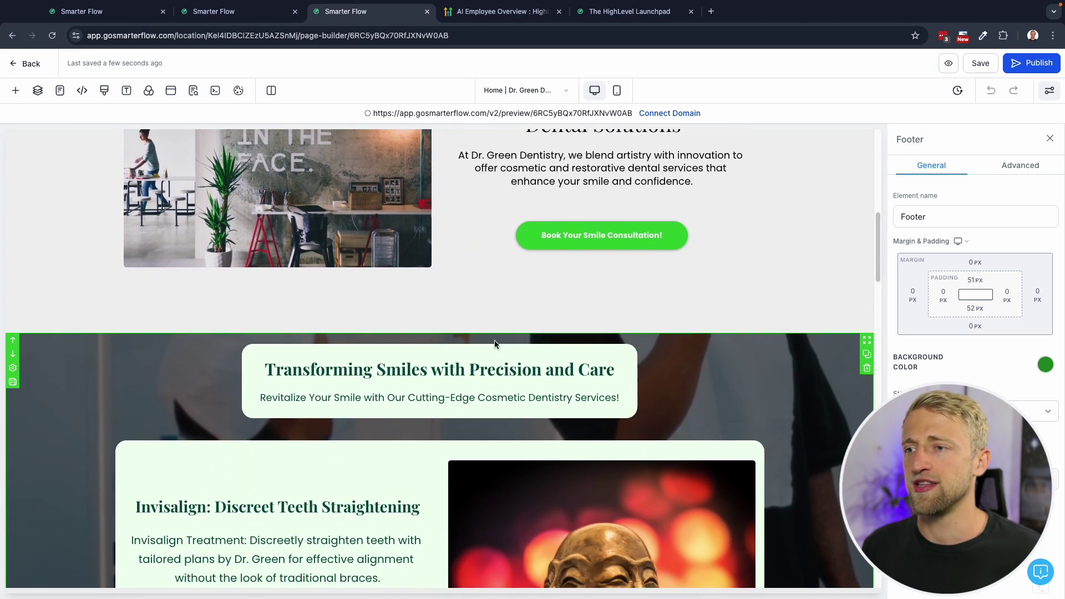
{"action": "scroll", "coordinate": [494, 340], "scroll_direction": "down", "scroll_amount": 5}
{"action": "scroll", "coordinate": [471, 335], "scroll_direction": "down", "scroll_amount": 2}
{"action": "scroll", "coordinate": [472, 335], "scroll_direction": "down", "scroll_amount": 1}
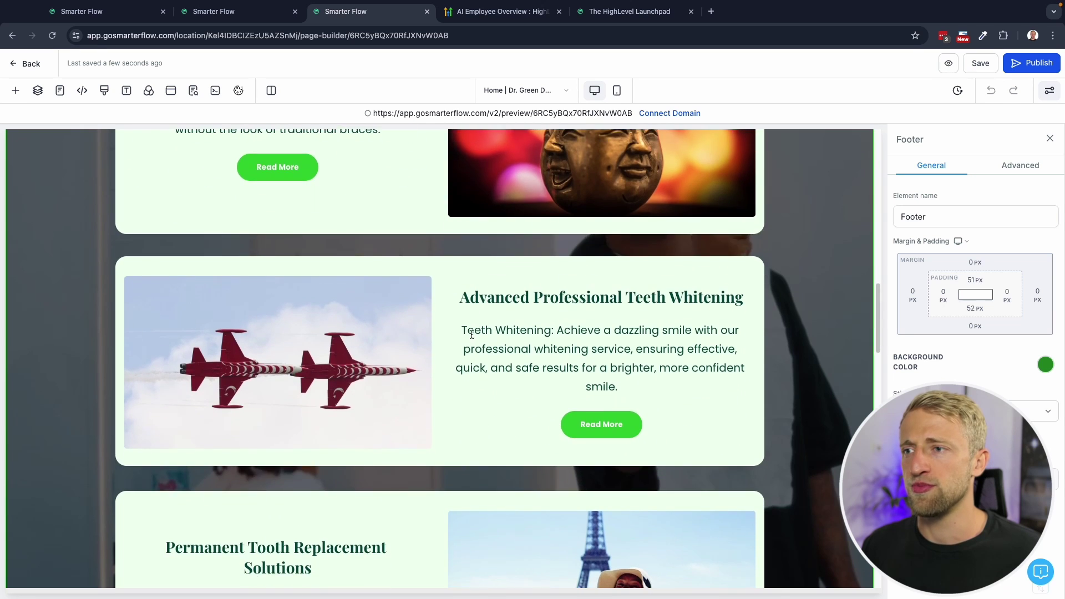
{"action": "scroll", "coordinate": [472, 335], "scroll_direction": "down", "scroll_amount": 2}
{"action": "scroll", "coordinate": [465, 327], "scroll_direction": "down", "scroll_amount": 1}
{"action": "scroll", "coordinate": [465, 327], "scroll_direction": "down", "scroll_amount": 4}
{"action": "scroll", "coordinate": [464, 330], "scroll_direction": "down", "scroll_amount": 2}
{"action": "scroll", "coordinate": [463, 329], "scroll_direction": "down", "scroll_amount": 3}
{"action": "scroll", "coordinate": [464, 330], "scroll_direction": "down", "scroll_amount": 1}
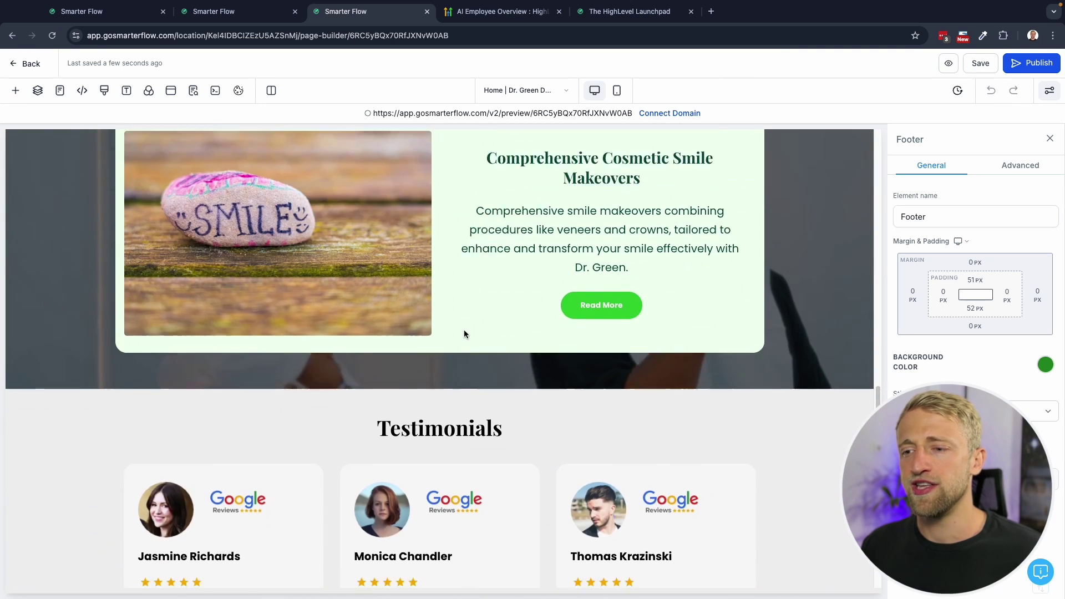
{"action": "scroll", "coordinate": [463, 330], "scroll_direction": "down", "scroll_amount": 3}
{"action": "scroll", "coordinate": [464, 330], "scroll_direction": "down", "scroll_amount": 2}
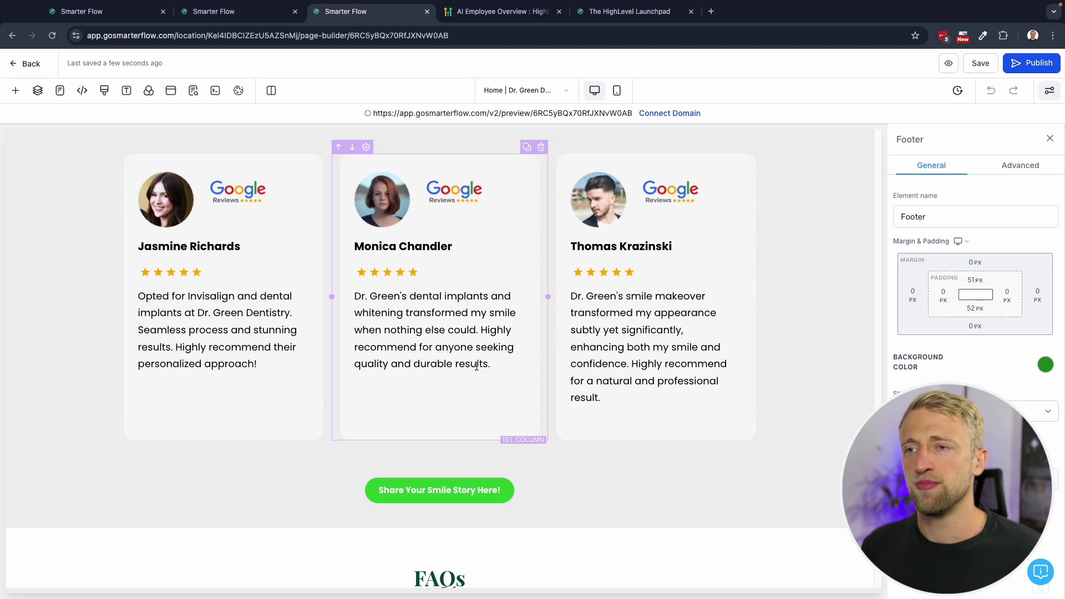
{"action": "scroll", "coordinate": [450, 355], "scroll_direction": "up", "scroll_amount": 7}
{"action": "scroll", "coordinate": [450, 359], "scroll_direction": "up", "scroll_amount": 10}
{"action": "scroll", "coordinate": [450, 359], "scroll_direction": "up", "scroll_amount": 5}
{"action": "scroll", "coordinate": [422, 344], "scroll_direction": "up", "scroll_amount": 10}
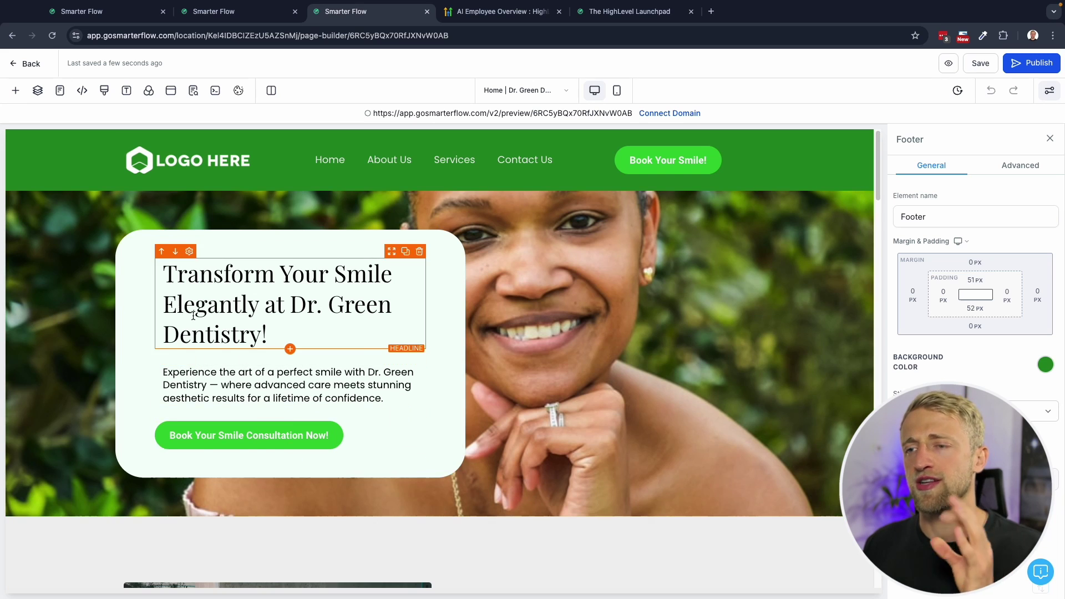
{"action": "scroll", "coordinate": [276, 328], "scroll_direction": "down", "scroll_amount": 3}
{"action": "scroll", "coordinate": [276, 329], "scroll_direction": "down", "scroll_amount": 3}
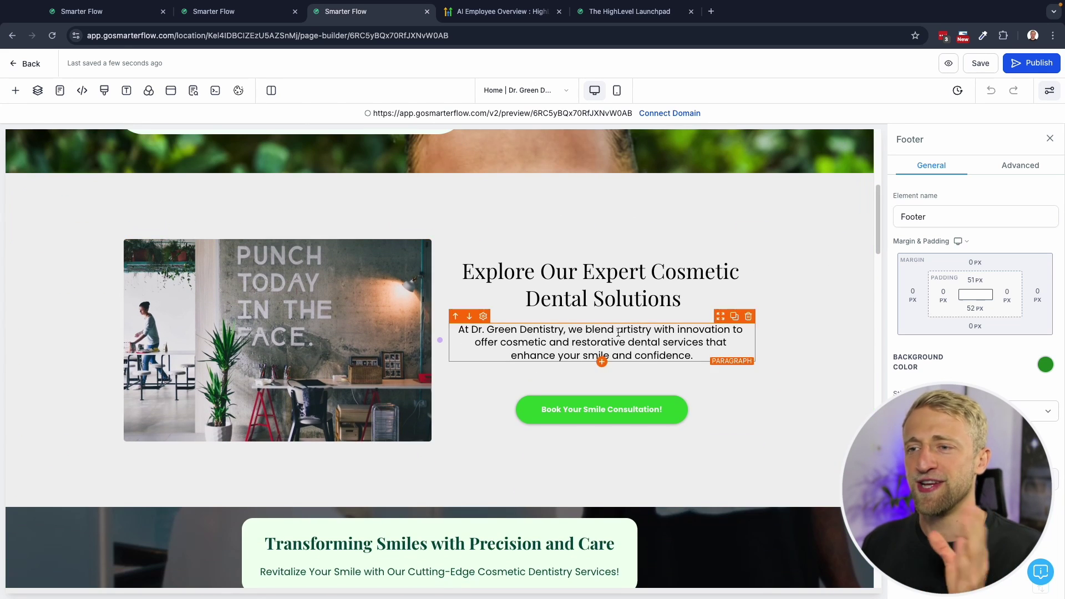
{"action": "scroll", "coordinate": [530, 331], "scroll_direction": "down", "scroll_amount": 6}
{"action": "scroll", "coordinate": [364, 327], "scroll_direction": "down", "scroll_amount": 6}
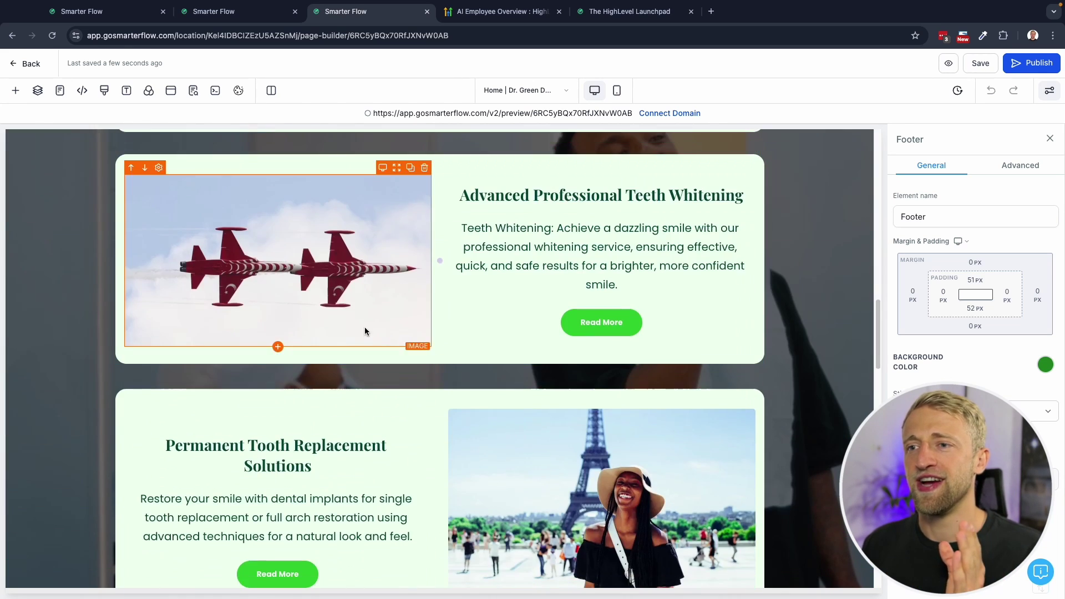
{"action": "scroll", "coordinate": [298, 289], "scroll_direction": "down", "scroll_amount": 6}
{"action": "scroll", "coordinate": [366, 305], "scroll_direction": "down", "scroll_amount": 2}
{"action": "scroll", "coordinate": [476, 384], "scroll_direction": "down", "scroll_amount": 2}
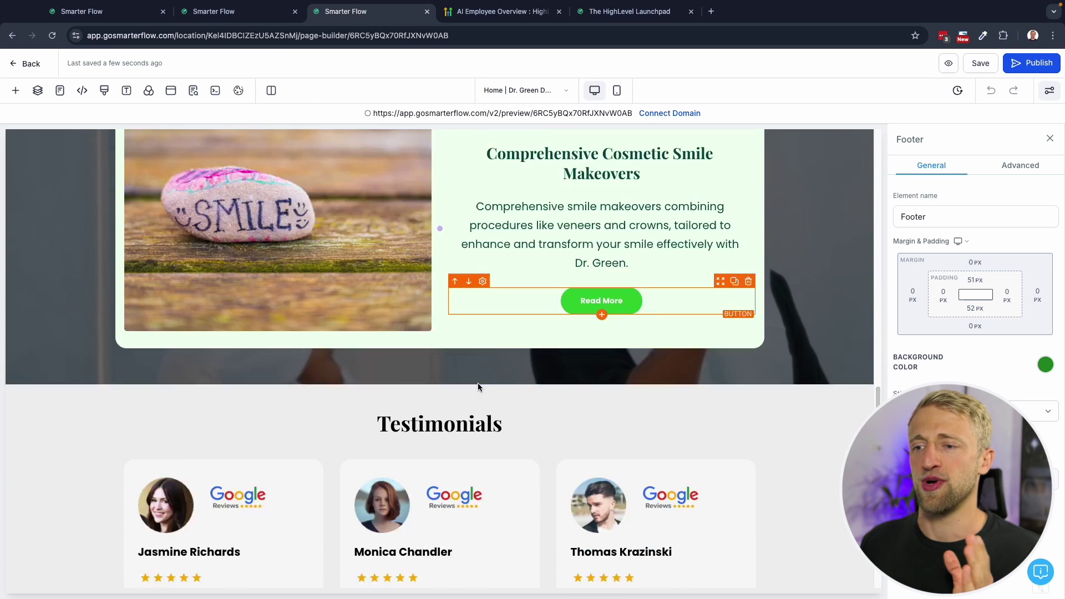
{"action": "scroll", "coordinate": [499, 381], "scroll_direction": "down", "scroll_amount": 4}
{"action": "scroll", "coordinate": [521, 390], "scroll_direction": "down", "scroll_amount": 7}
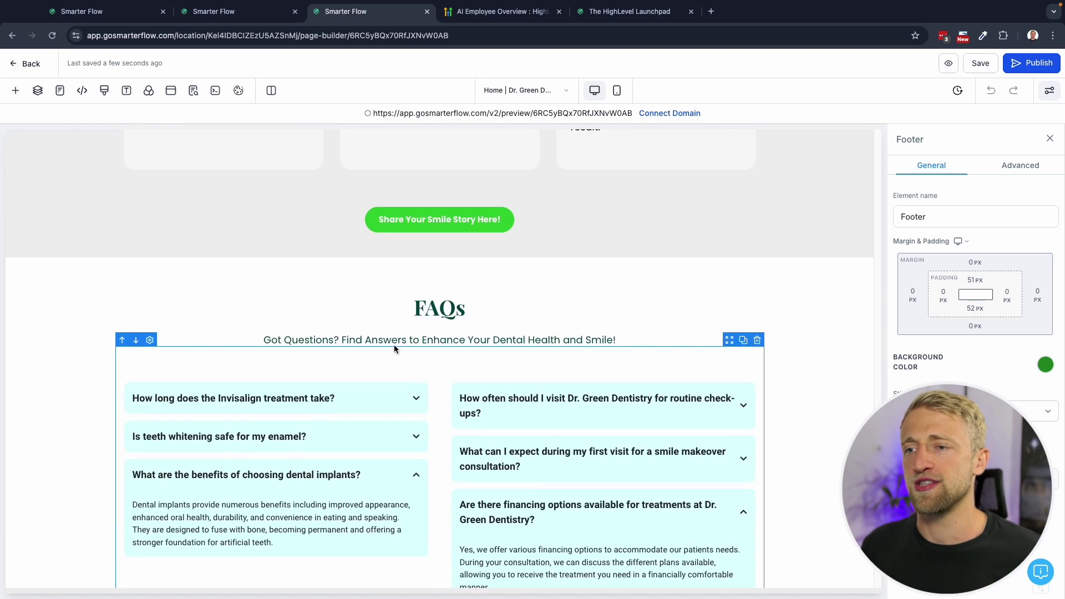
{"action": "scroll", "coordinate": [384, 324], "scroll_direction": "down", "scroll_amount": 1}
{"action": "scroll", "coordinate": [397, 405], "scroll_direction": "down", "scroll_amount": 2}
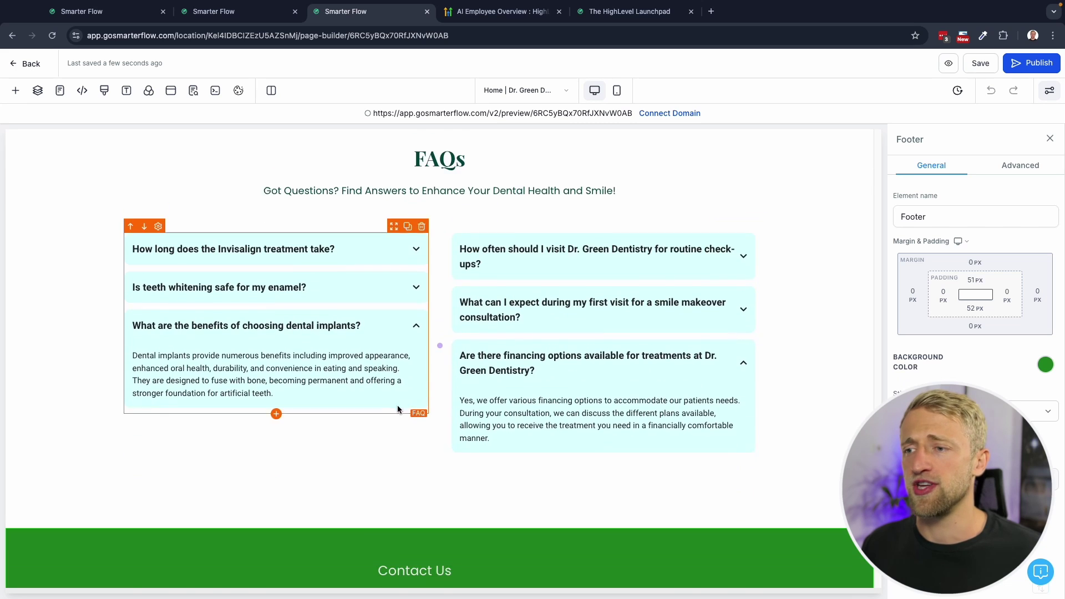
{"action": "scroll", "coordinate": [424, 419], "scroll_direction": "down", "scroll_amount": 2}
{"action": "scroll", "coordinate": [358, 392], "scroll_direction": "up", "scroll_amount": 1}
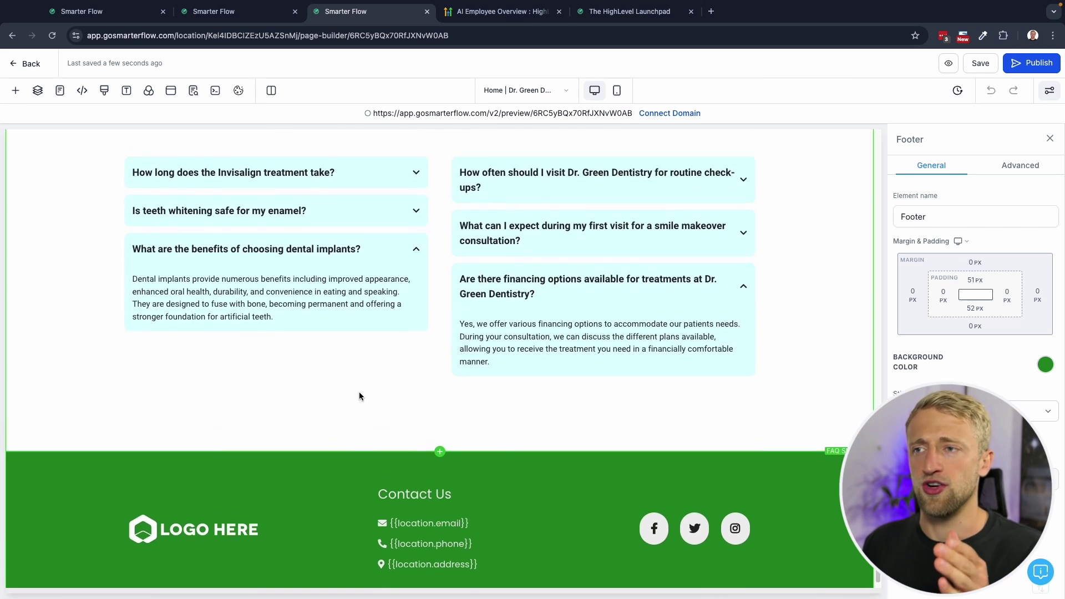
{"action": "scroll", "coordinate": [405, 413], "scroll_direction": "up", "scroll_amount": 2}
{"action": "scroll", "coordinate": [339, 391], "scroll_direction": "up", "scroll_amount": 5}
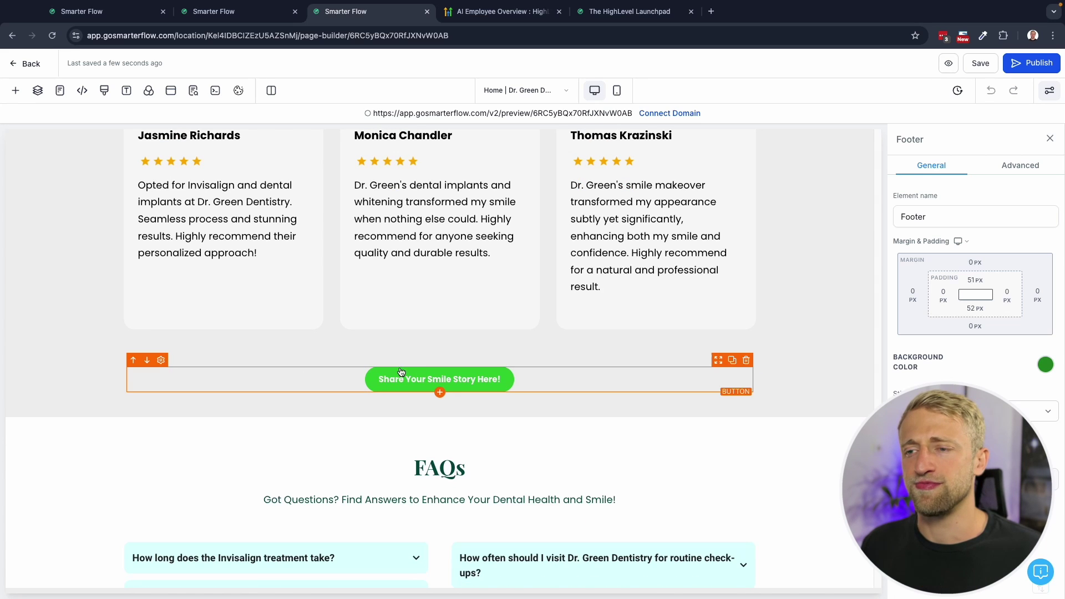
{"action": "scroll", "coordinate": [366, 374], "scroll_direction": "down", "scroll_amount": 1}
{"action": "scroll", "coordinate": [285, 365], "scroll_direction": "down", "scroll_amount": 1}
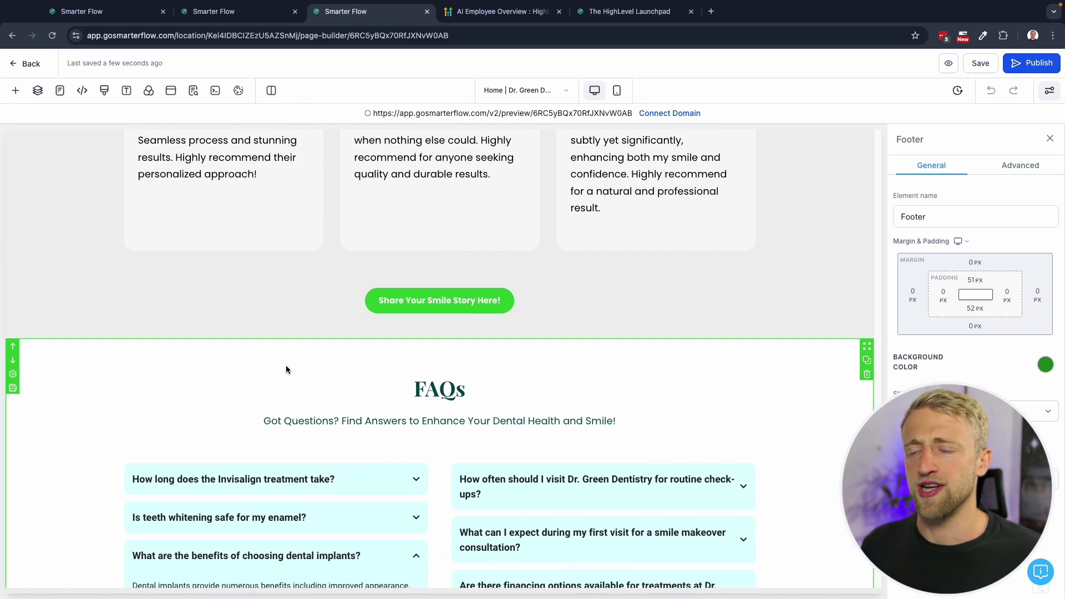
{"action": "scroll", "coordinate": [286, 365], "scroll_direction": "down", "scroll_amount": 3}
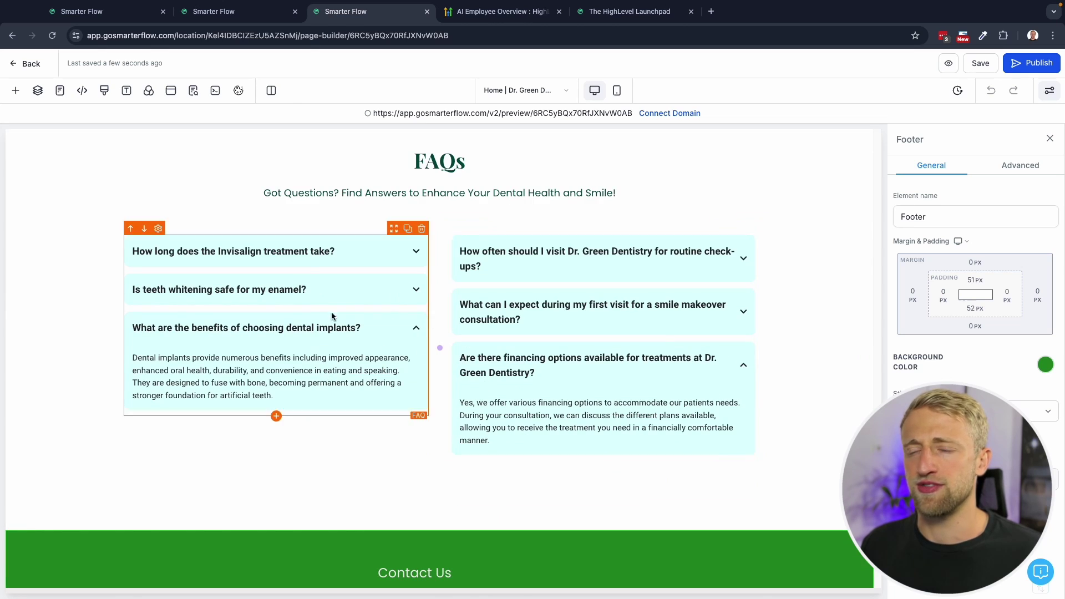
{"action": "scroll", "coordinate": [350, 380], "scroll_direction": "up", "scroll_amount": 5}
{"action": "scroll", "coordinate": [349, 379], "scroll_direction": "up", "scroll_amount": 5}
{"action": "scroll", "coordinate": [350, 377], "scroll_direction": "up", "scroll_amount": 5}
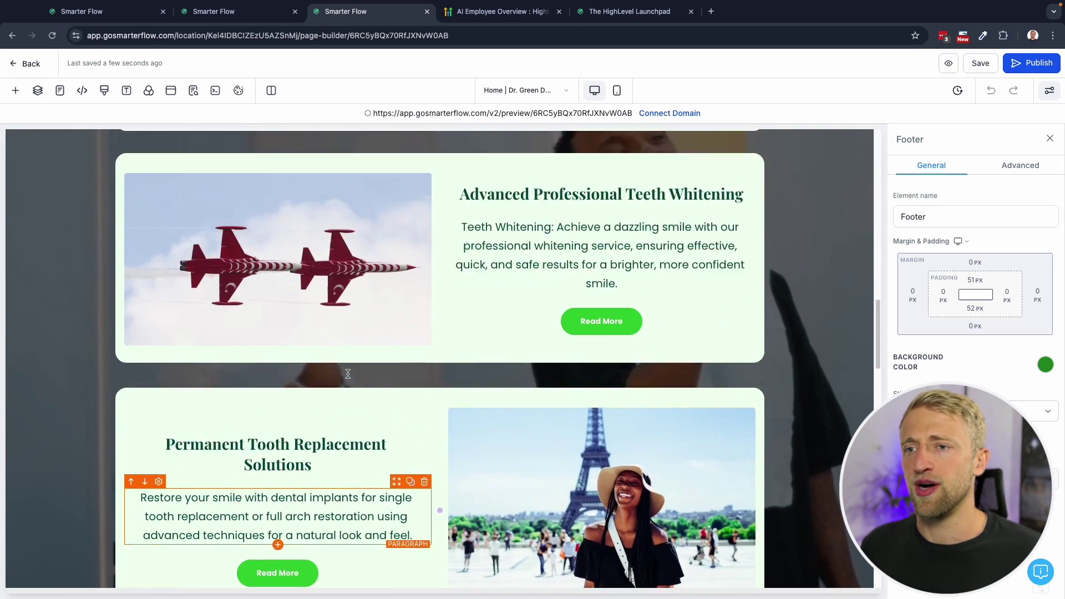
{"action": "scroll", "coordinate": [349, 376], "scroll_direction": "up", "scroll_amount": 3}
{"action": "scroll", "coordinate": [348, 374], "scroll_direction": "up", "scroll_amount": 5}
{"action": "scroll", "coordinate": [349, 374], "scroll_direction": "up", "scroll_amount": 5}
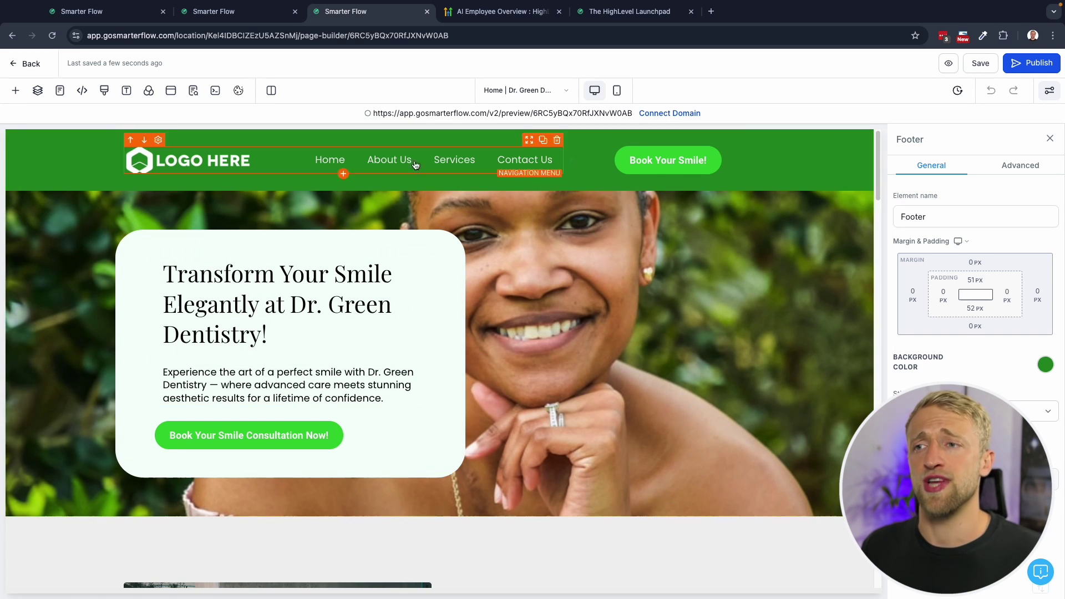
- Move the consultation booking button above the hero headline
{"action": "left_click", "coordinate": [321, 294]}
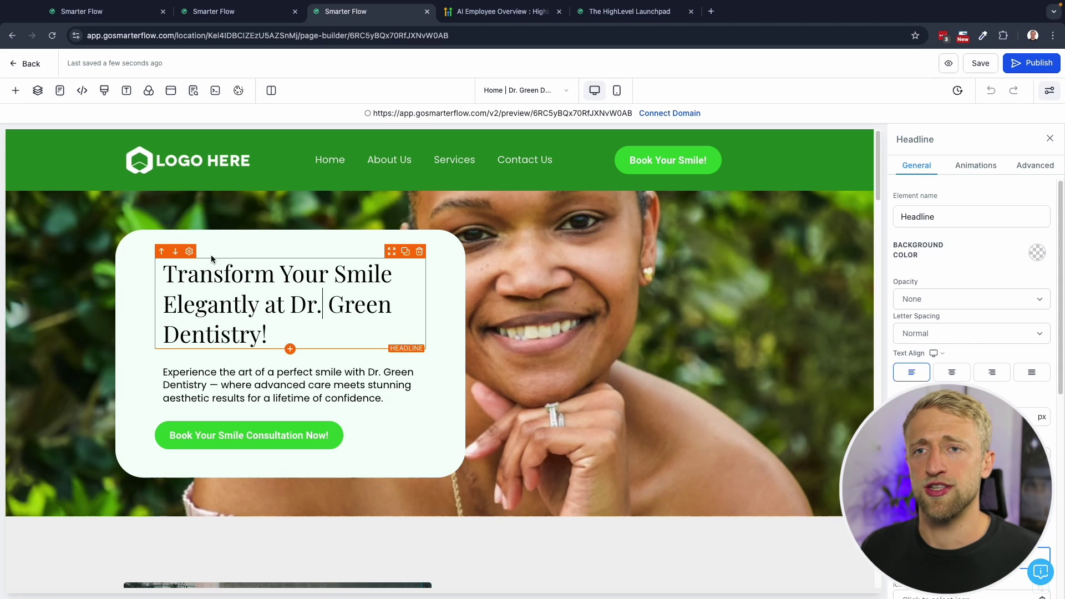
{"action": "left_click", "coordinate": [170, 255]}
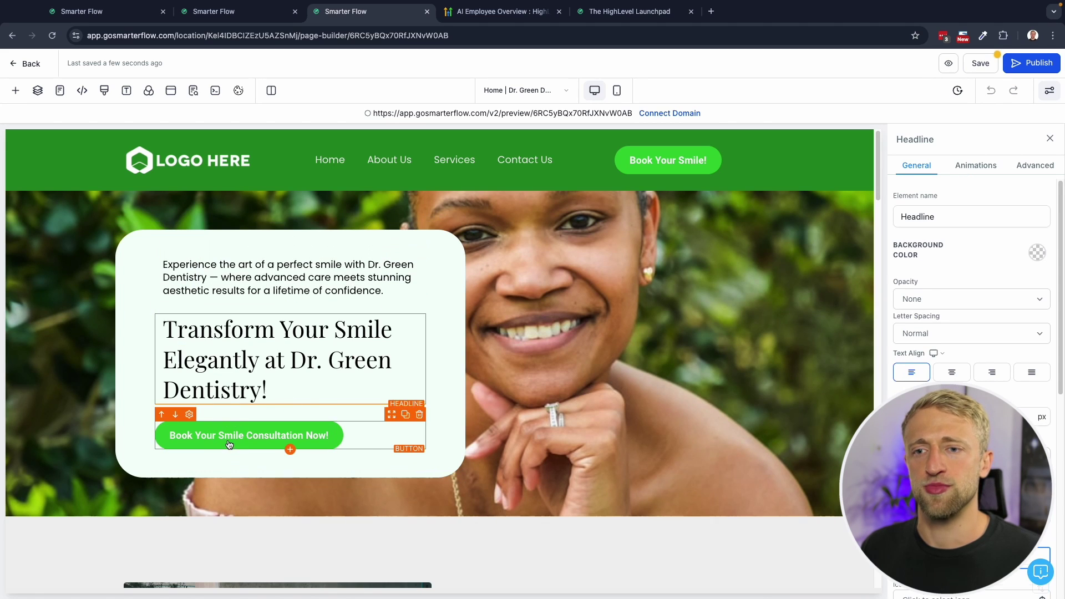
{"action": "left_click", "coordinate": [169, 422]}
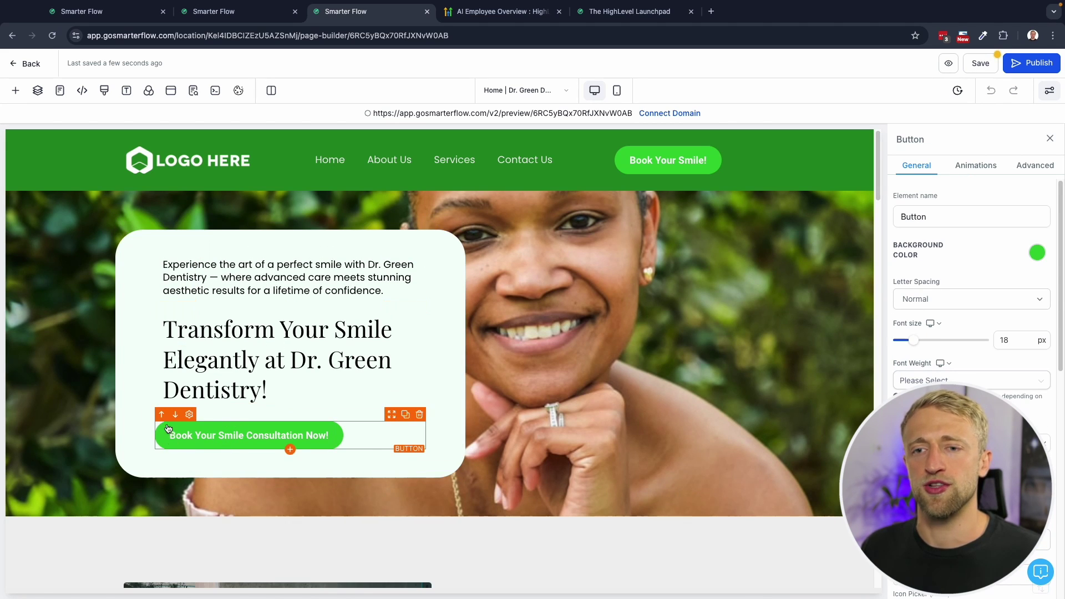
{"action": "left_click", "coordinate": [161, 415]}
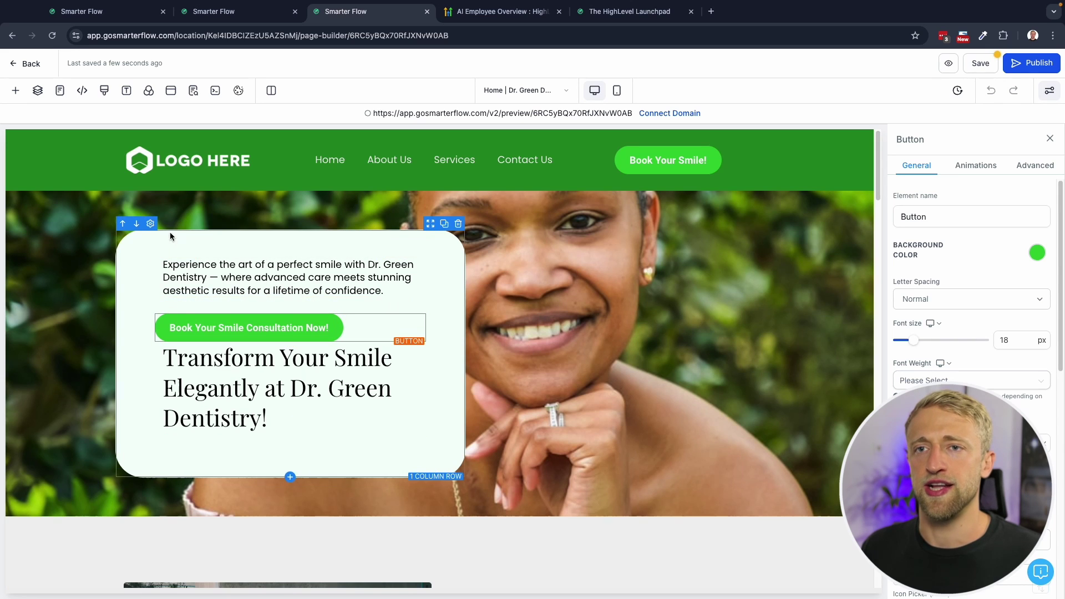
- Duplicate the hero row and check the copy that appears below it
{"action": "left_click", "coordinate": [444, 229]}
{"action": "scroll", "coordinate": [468, 264], "scroll_direction": "down", "scroll_amount": 3}
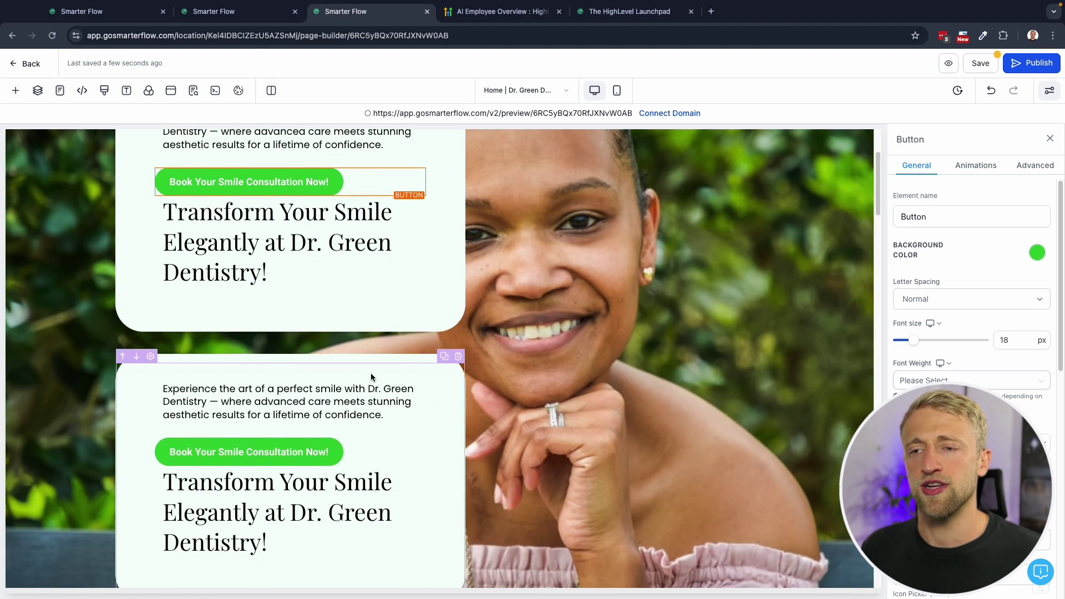
{"action": "scroll", "coordinate": [370, 377], "scroll_direction": "down", "scroll_amount": 10}
{"action": "scroll", "coordinate": [414, 390], "scroll_direction": "down", "scroll_amount": 2}
{"action": "scroll", "coordinate": [443, 389], "scroll_direction": "down", "scroll_amount": 5}
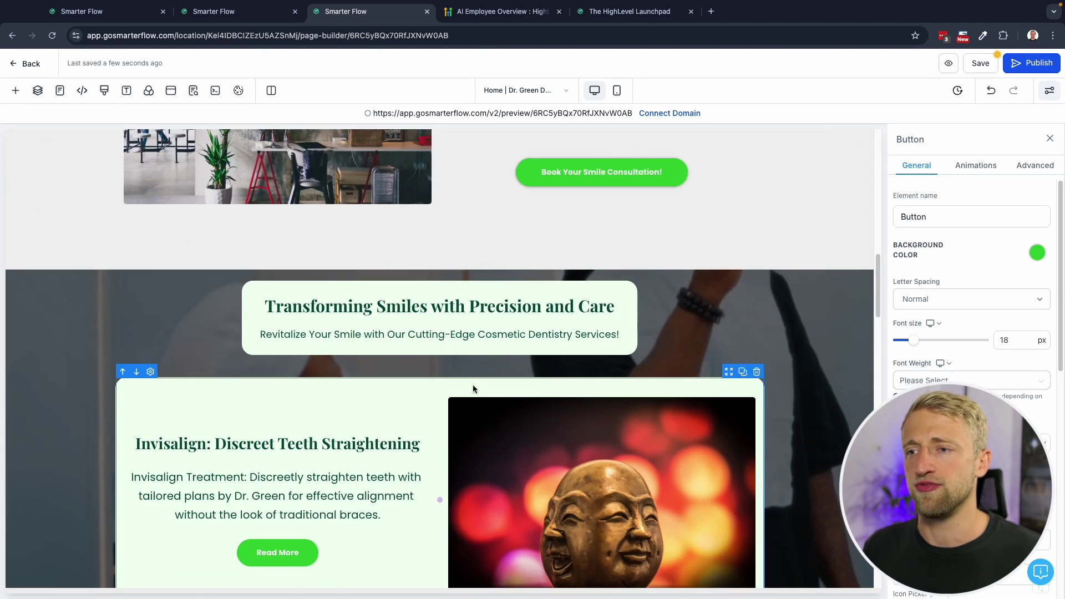
{"action": "scroll", "coordinate": [444, 361], "scroll_direction": "down", "scroll_amount": 4}
{"action": "scroll", "coordinate": [433, 310], "scroll_direction": "up", "scroll_amount": 20}
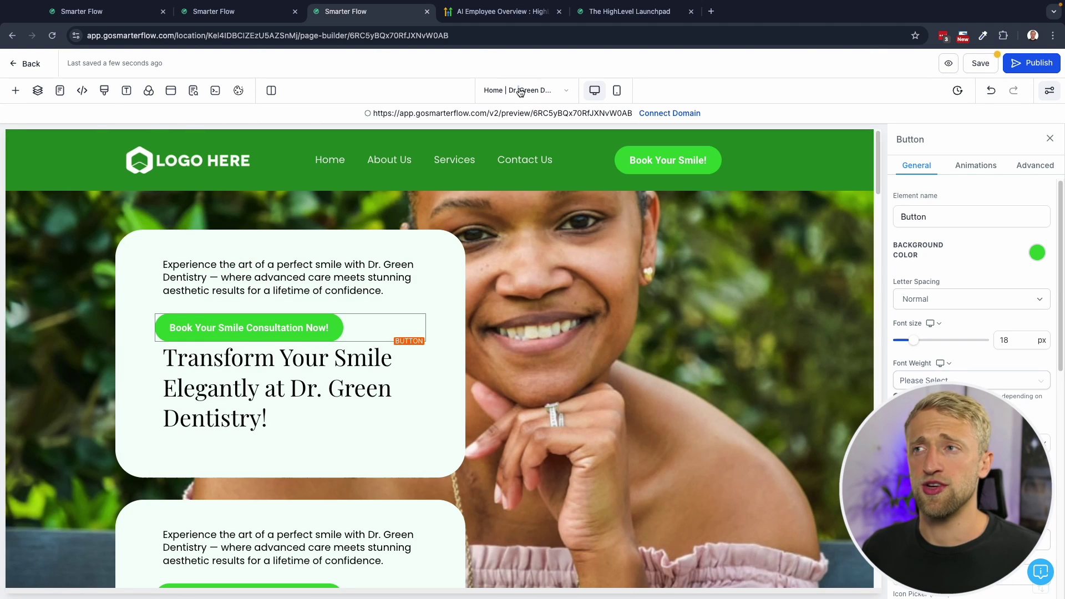
- Return through the funnel pages to the Funnels list and start a new templated funnel
{"action": "left_click", "coordinate": [520, 91]}
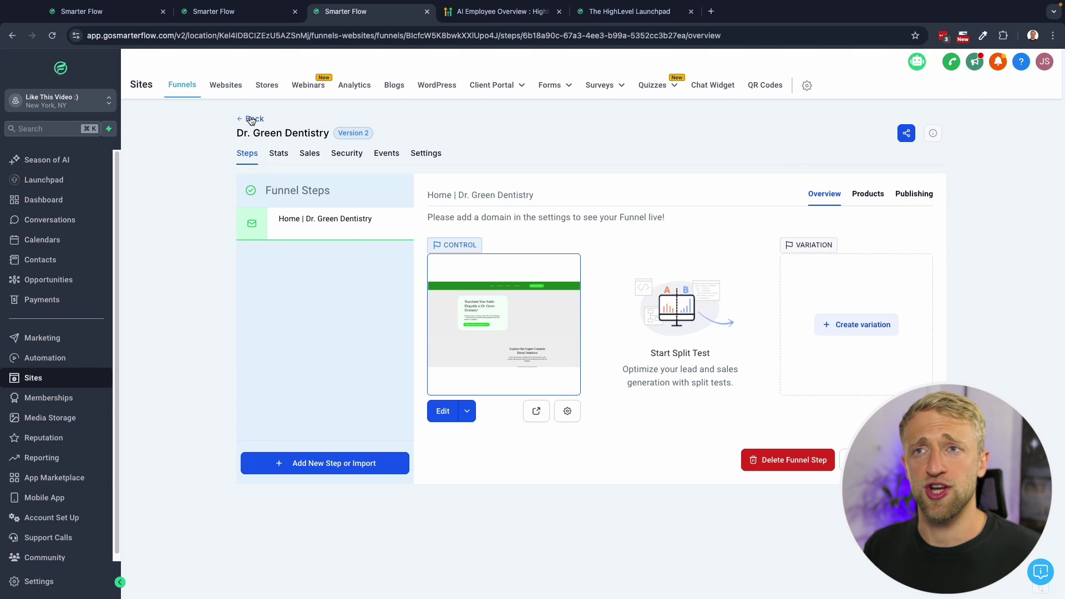
{"action": "left_click", "coordinate": [252, 119]}
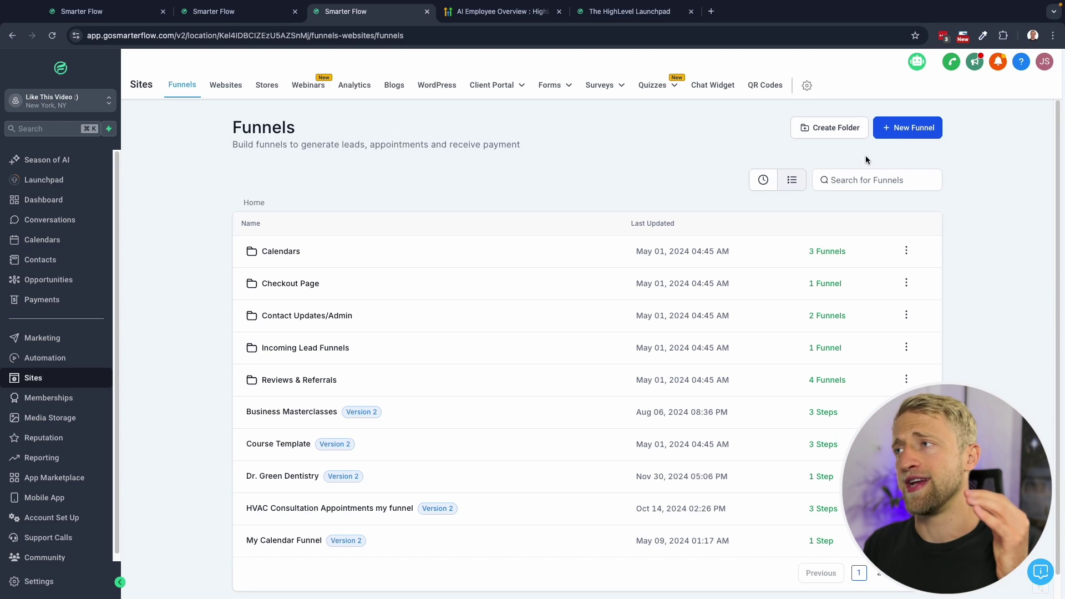
{"action": "left_click", "coordinate": [906, 138]}
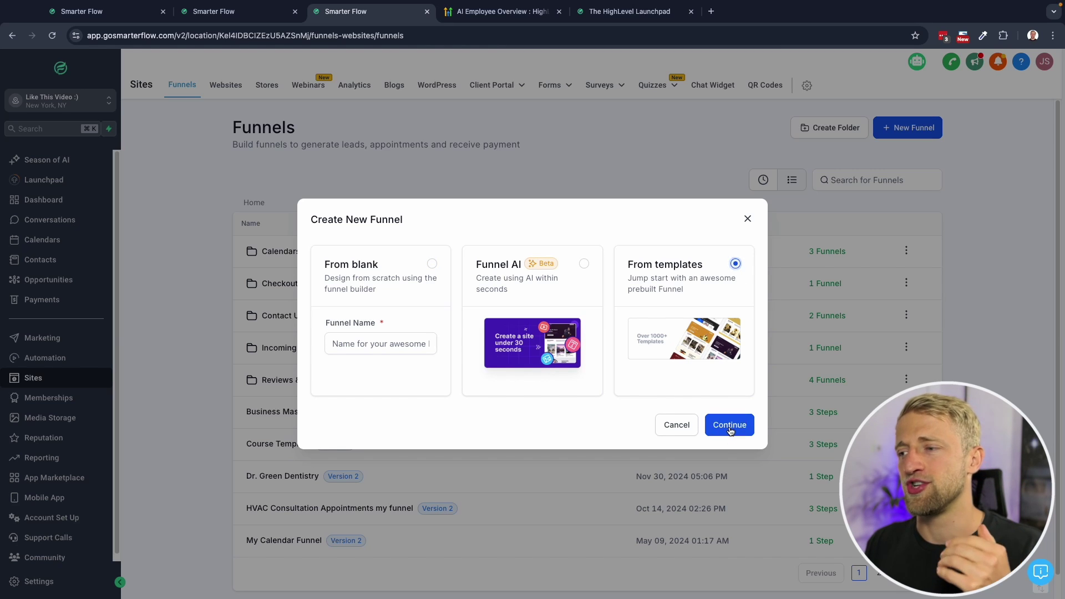
- Continue to the funnel Template Library and scroll through the available templates
{"action": "left_click", "coordinate": [730, 427]}
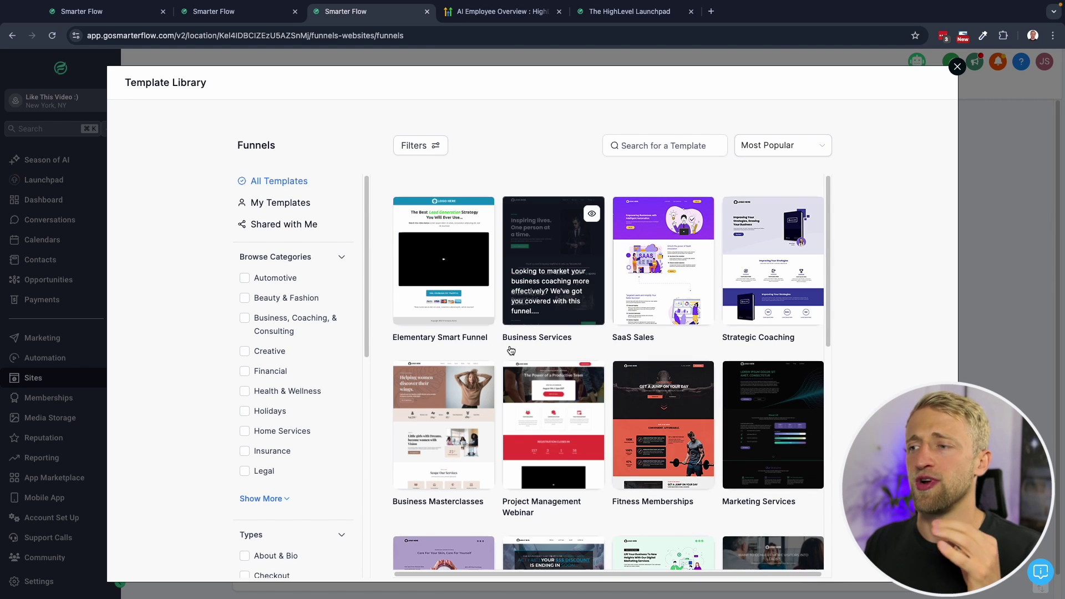
{"action": "scroll", "coordinate": [513, 360], "scroll_direction": "down", "scroll_amount": 4}
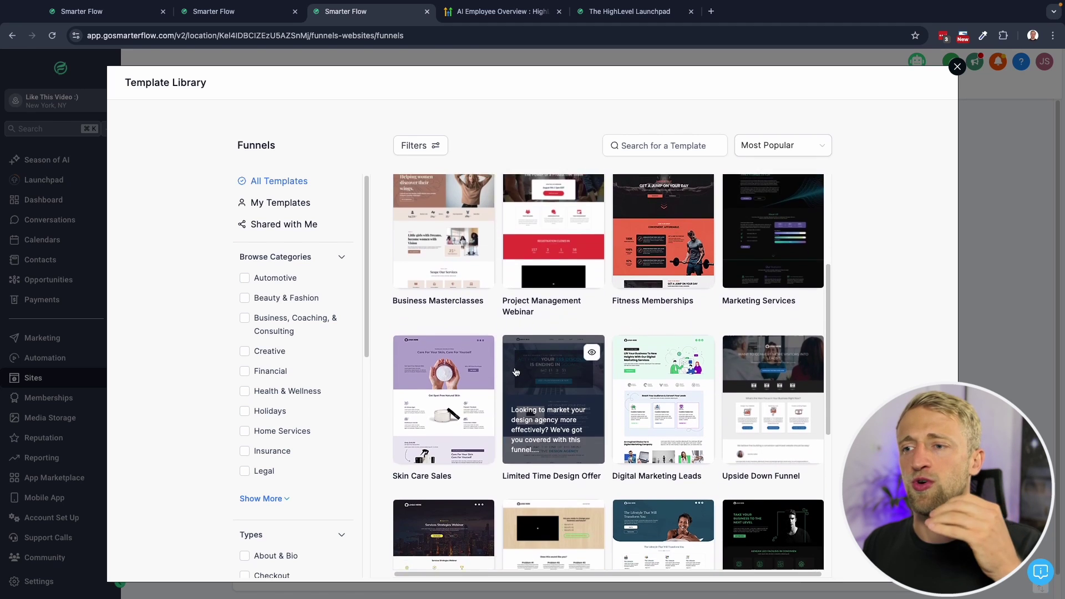
{"action": "scroll", "coordinate": [515, 372], "scroll_direction": "down", "scroll_amount": 2}
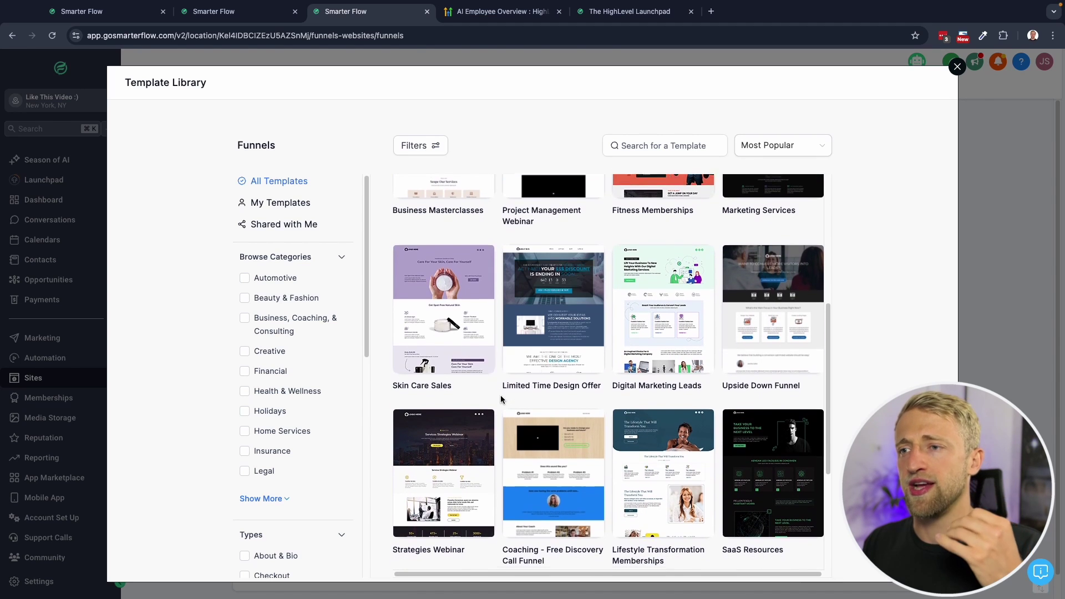
{"action": "scroll", "coordinate": [515, 386], "scroll_direction": "down", "scroll_amount": 3}
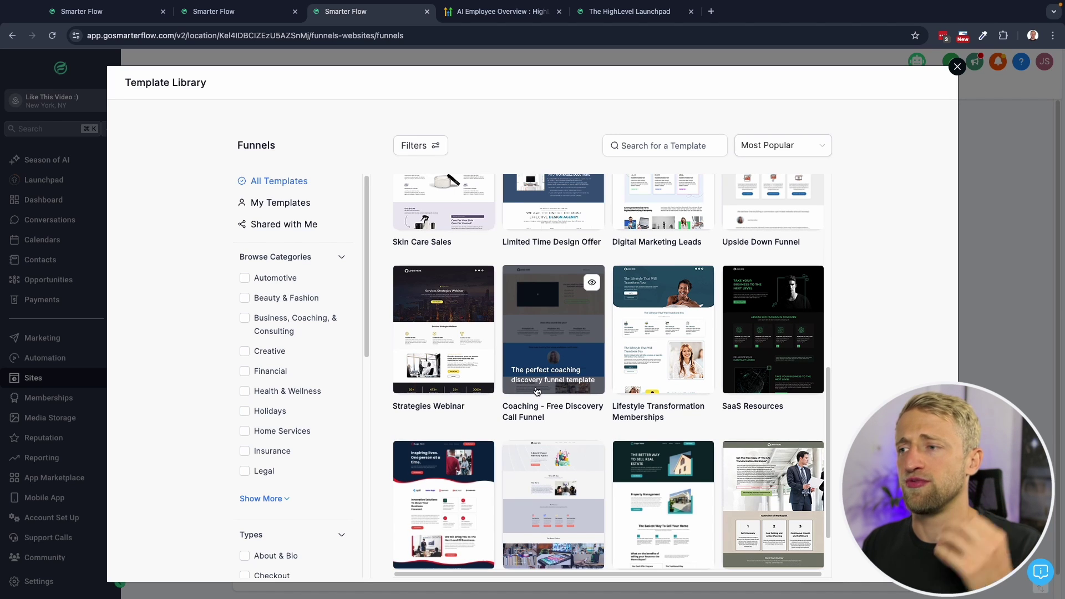
{"action": "scroll", "coordinate": [537, 392], "scroll_direction": "down", "scroll_amount": 1}
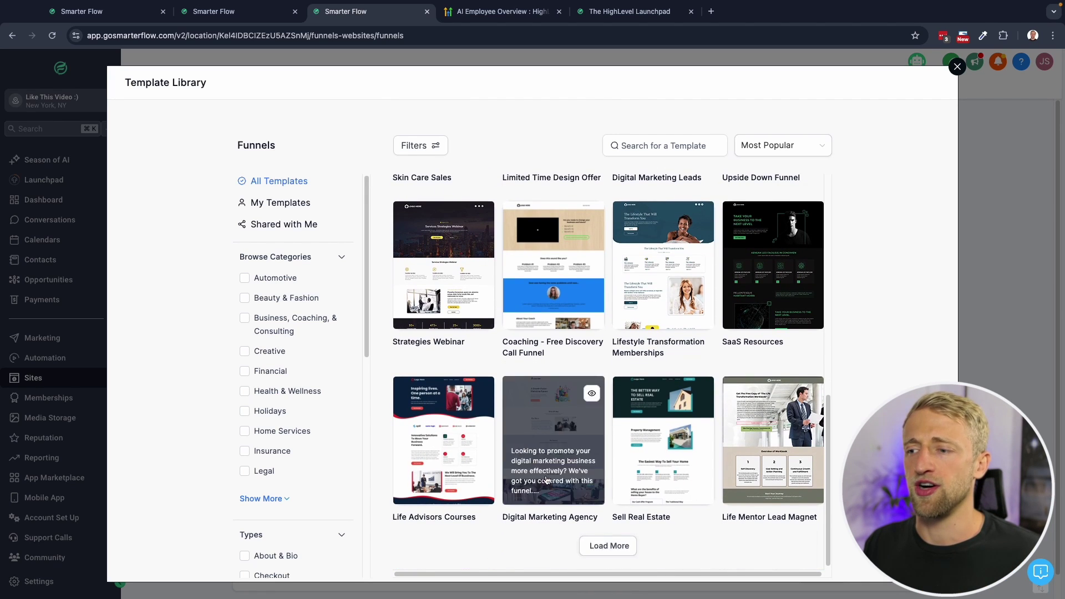
- Load more templates into the library grid and browse the expanded list
{"action": "left_click", "coordinate": [608, 545]}
{"action": "scroll", "coordinate": [576, 463], "scroll_direction": "down", "scroll_amount": 4}
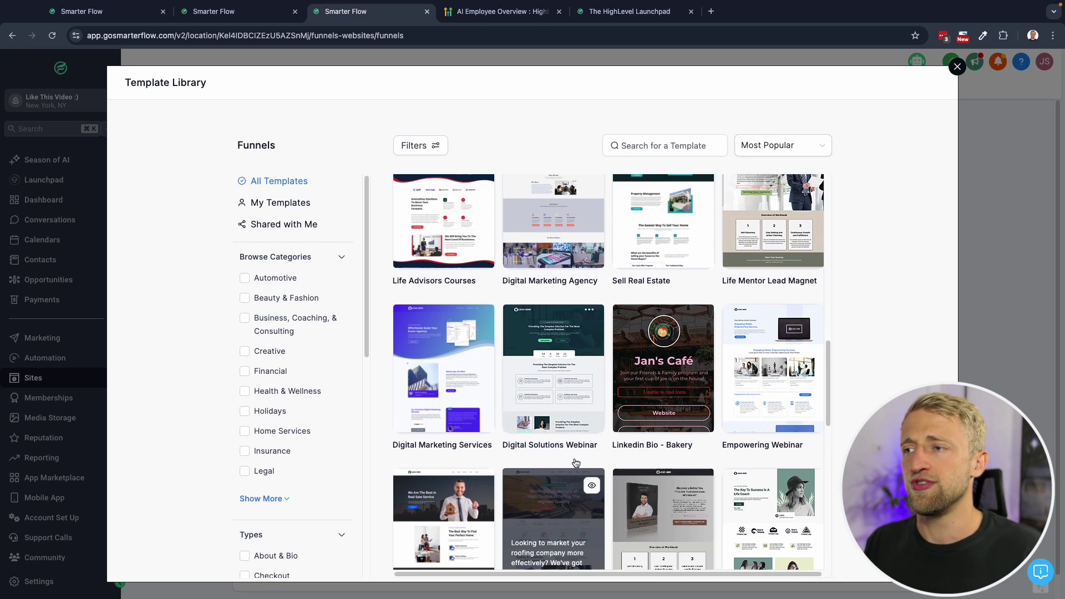
{"action": "scroll", "coordinate": [575, 464], "scroll_direction": "up", "scroll_amount": 1}
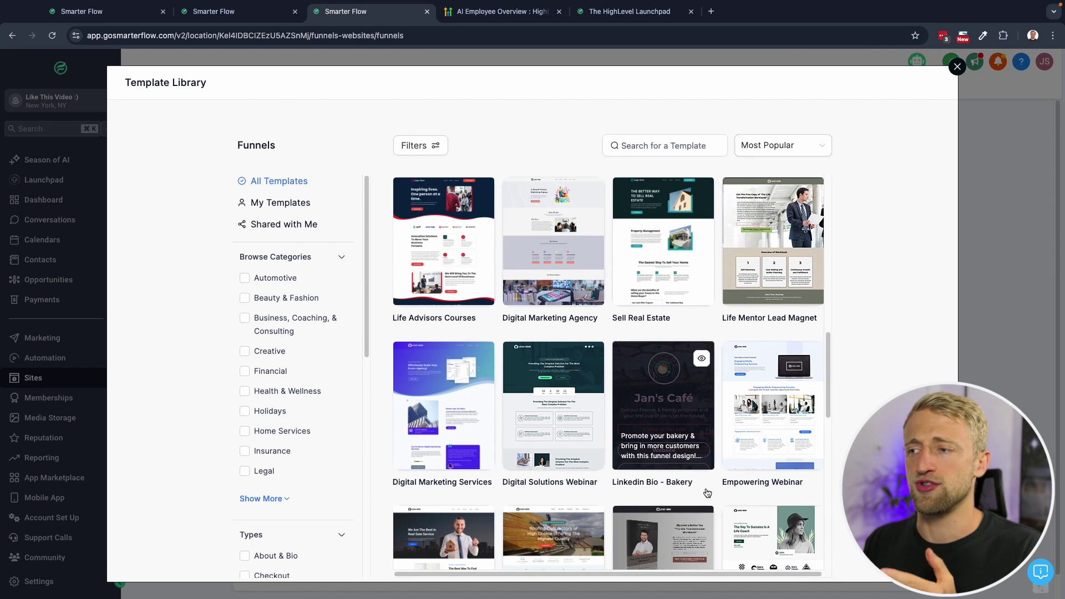
{"action": "scroll", "coordinate": [667, 459], "scroll_direction": "up", "scroll_amount": 2}
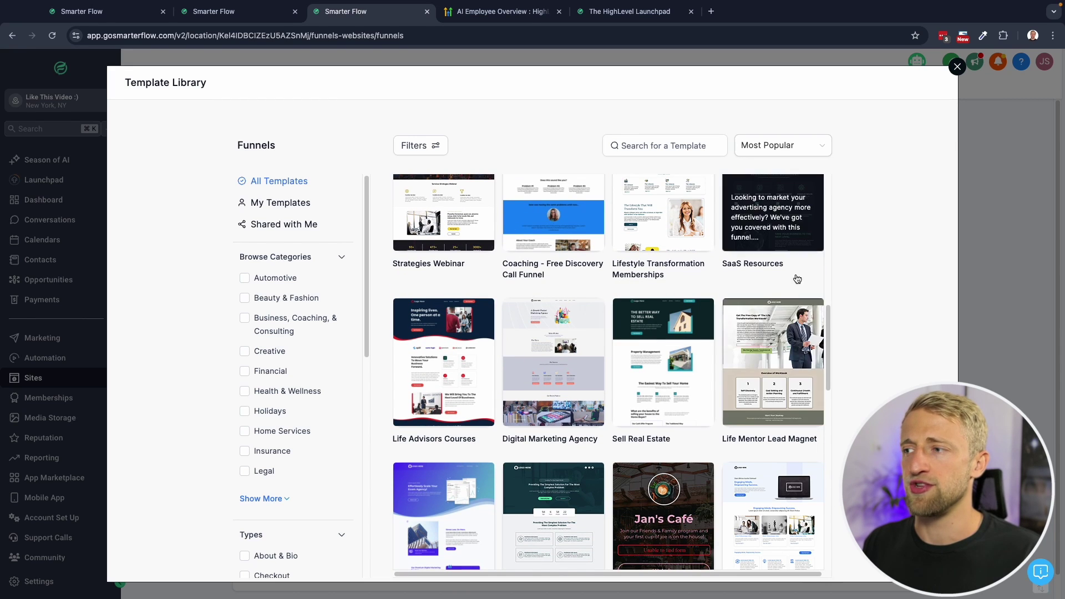
{"action": "scroll", "coordinate": [754, 333], "scroll_direction": "down", "scroll_amount": 8}
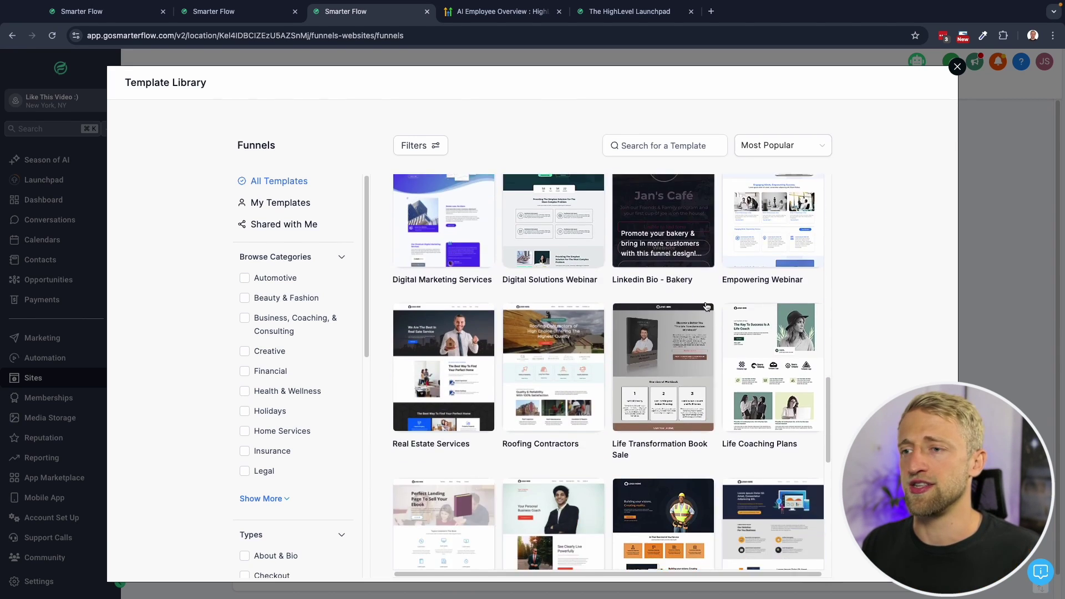
{"action": "scroll", "coordinate": [727, 383], "scroll_direction": "down", "scroll_amount": 3}
{"action": "scroll", "coordinate": [704, 422], "scroll_direction": "down", "scroll_amount": 3}
{"action": "scroll", "coordinate": [700, 428], "scroll_direction": "down", "scroll_amount": 3}
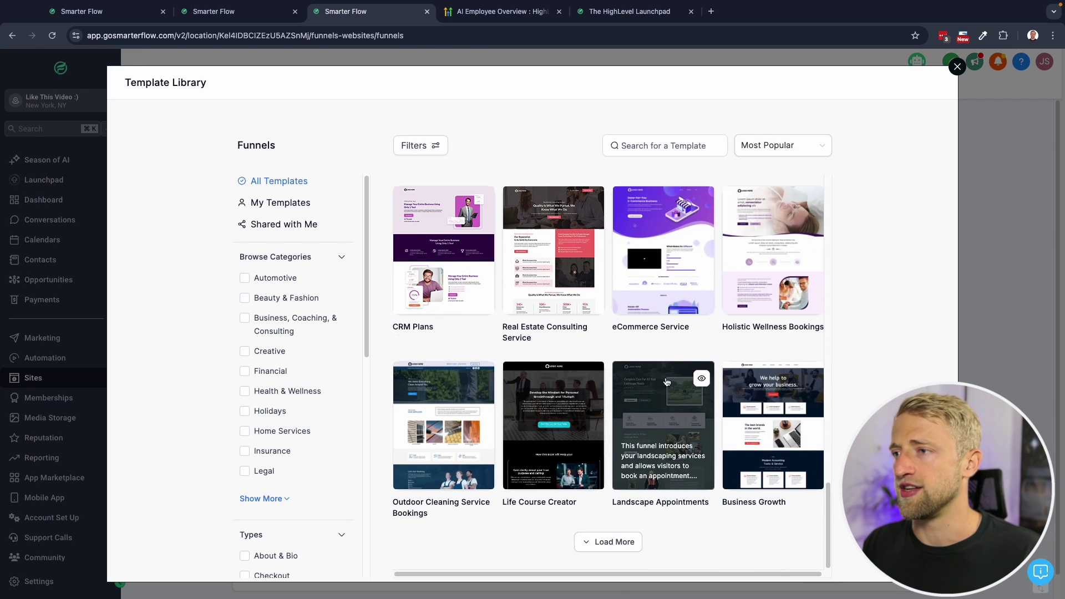
{"action": "scroll", "coordinate": [682, 388], "scroll_direction": "up", "scroll_amount": 3}
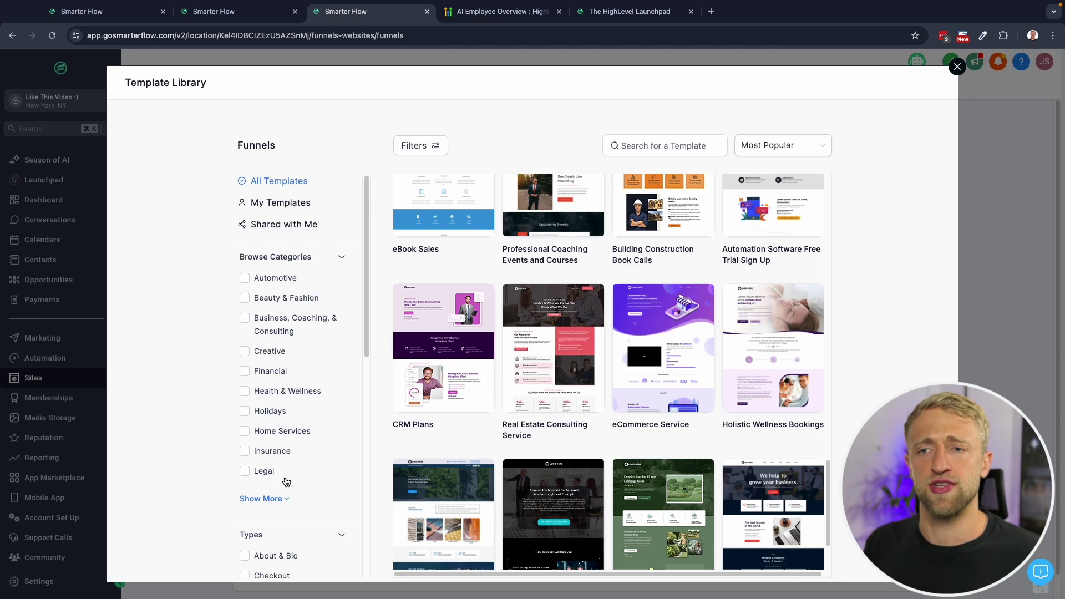
{"action": "scroll", "coordinate": [294, 491], "scroll_direction": "down", "scroll_amount": 1}
{"action": "scroll", "coordinate": [295, 444], "scroll_direction": "down", "scroll_amount": 1}
{"action": "scroll", "coordinate": [302, 488], "scroll_direction": "down", "scroll_amount": 2}
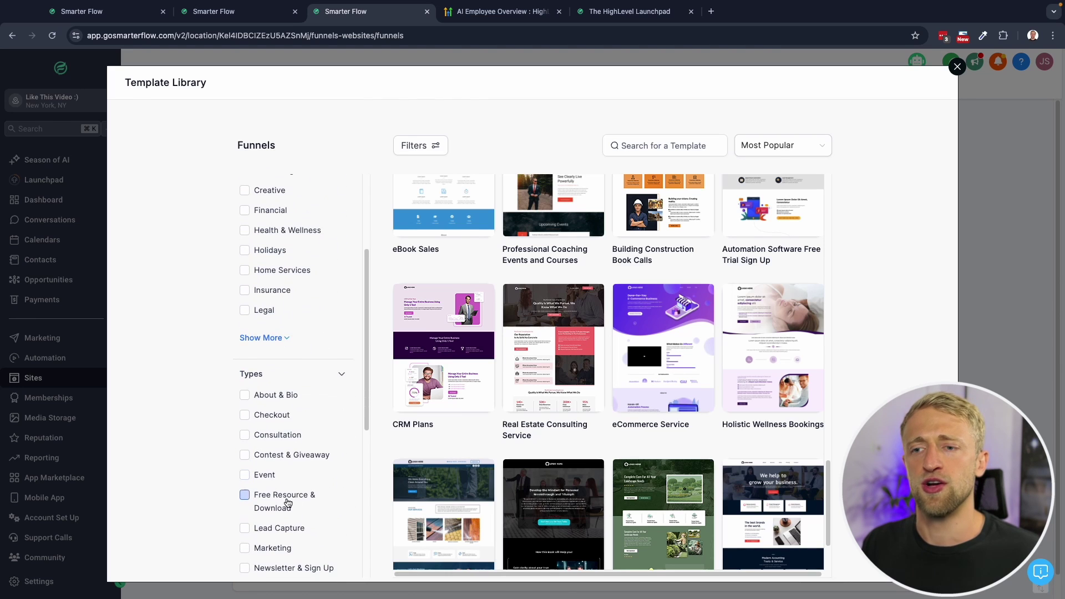
{"action": "scroll", "coordinate": [308, 494], "scroll_direction": "down", "scroll_amount": 5}
{"action": "scroll", "coordinate": [303, 477], "scroll_direction": "up", "scroll_amount": 2}
{"action": "scroll", "coordinate": [296, 456], "scroll_direction": "up", "scroll_amount": 7}
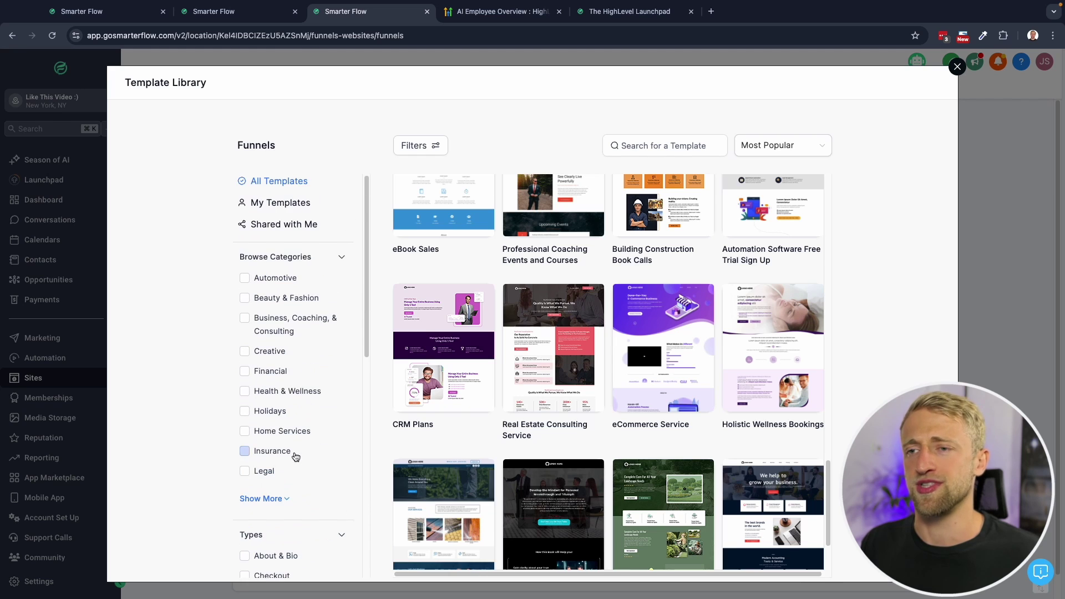
{"action": "mouse_move", "coordinate": [555, 261]}
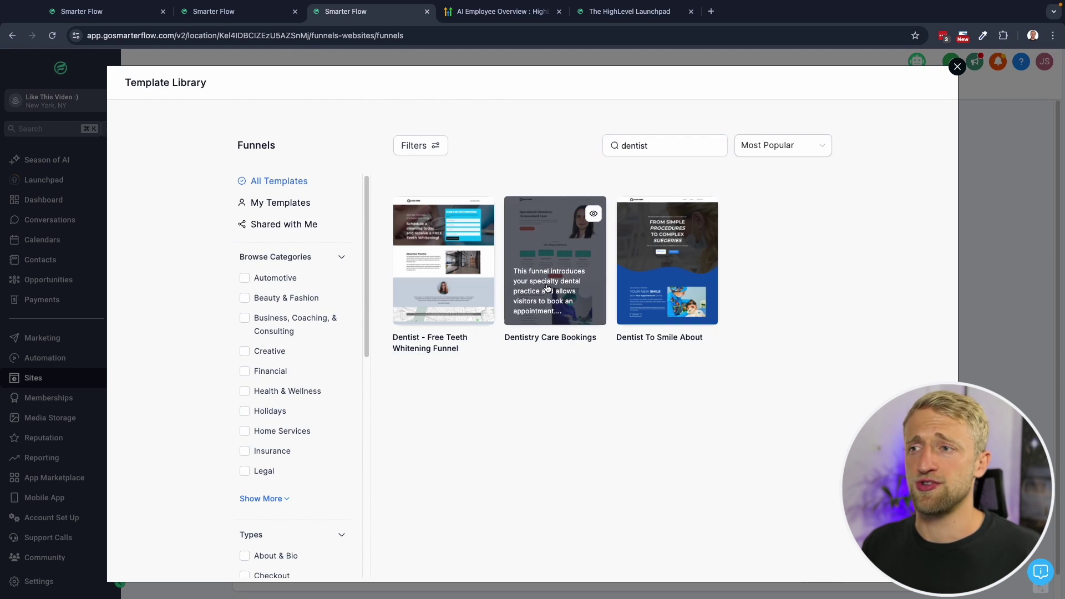
- Open the Dentistry Care Bookings template and scroll through its preview
{"action": "left_click", "coordinate": [552, 251]}
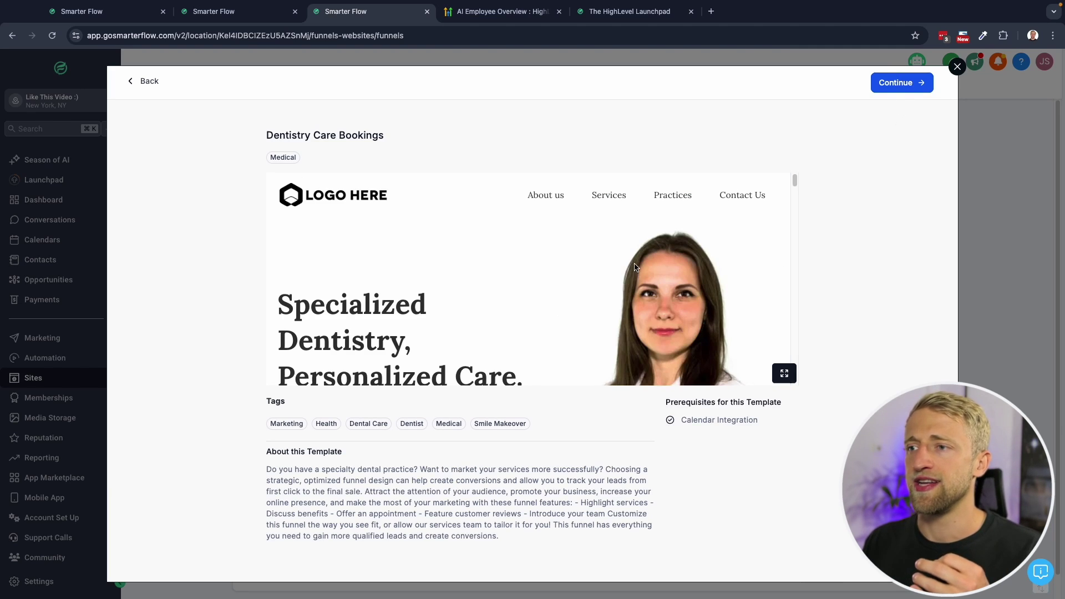
{"action": "scroll", "coordinate": [628, 263], "scroll_direction": "down", "scroll_amount": 5}
{"action": "scroll", "coordinate": [692, 251], "scroll_direction": "down", "scroll_amount": 5}
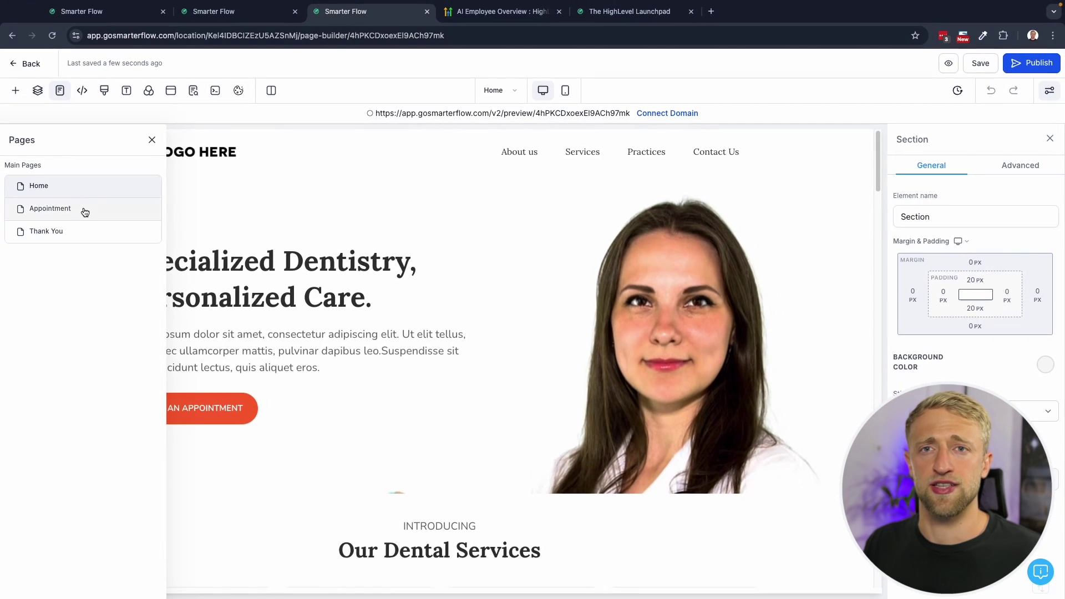
- View the funnel's Appointment page, then return to the funnel pages list
{"action": "left_click", "coordinate": [83, 210]}
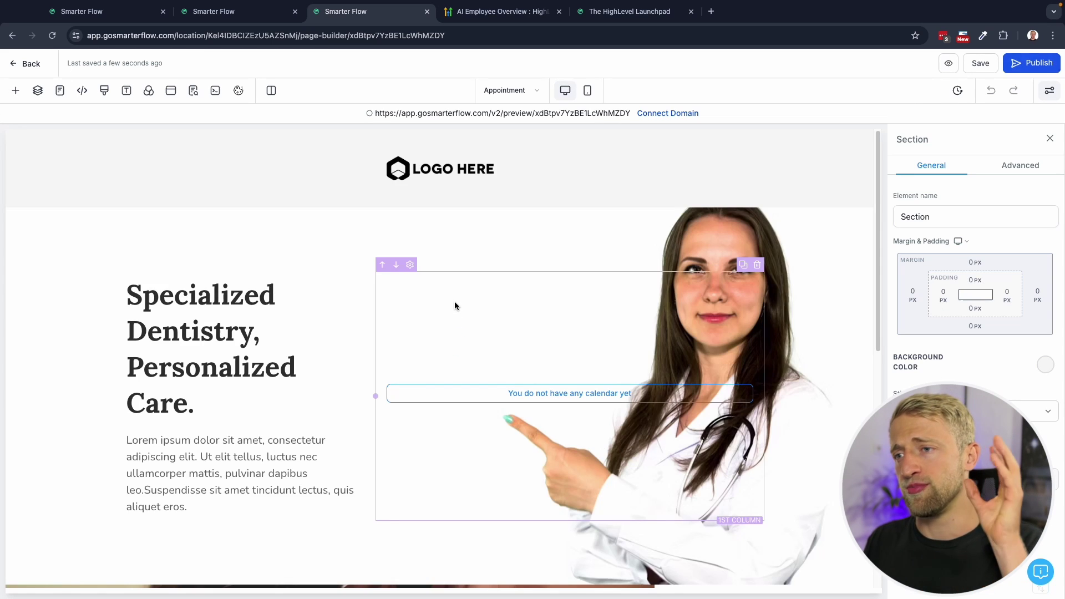
{"action": "scroll", "coordinate": [369, 296], "scroll_direction": "down", "scroll_amount": 15}
{"action": "scroll", "coordinate": [370, 292], "scroll_direction": "up", "scroll_amount": 15}
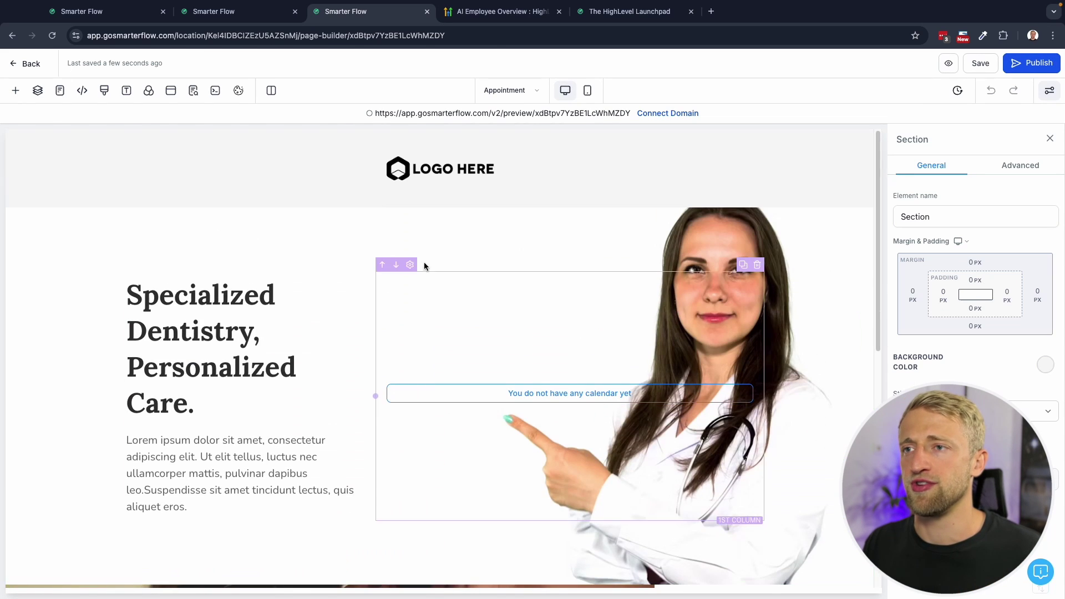
{"action": "left_click", "coordinate": [504, 90]}
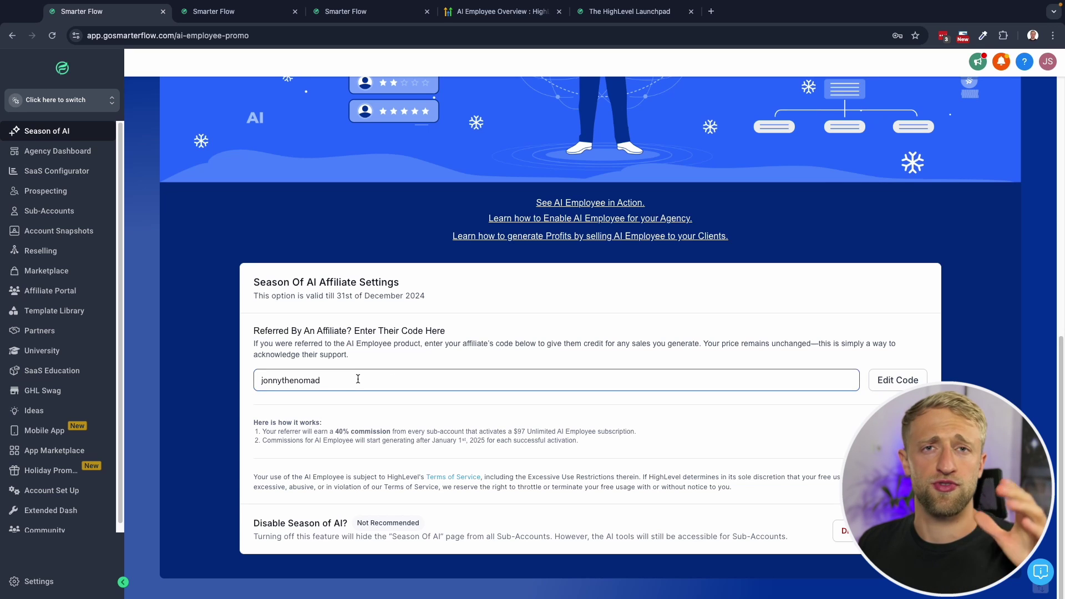
- Select the entered affiliate code, then switch to The HighLevel Launchpad community
{"action": "left_click_drag", "start_coordinate": [355, 378], "coordinate": [243, 384]}
{"action": "left_click", "coordinate": [315, 346]}
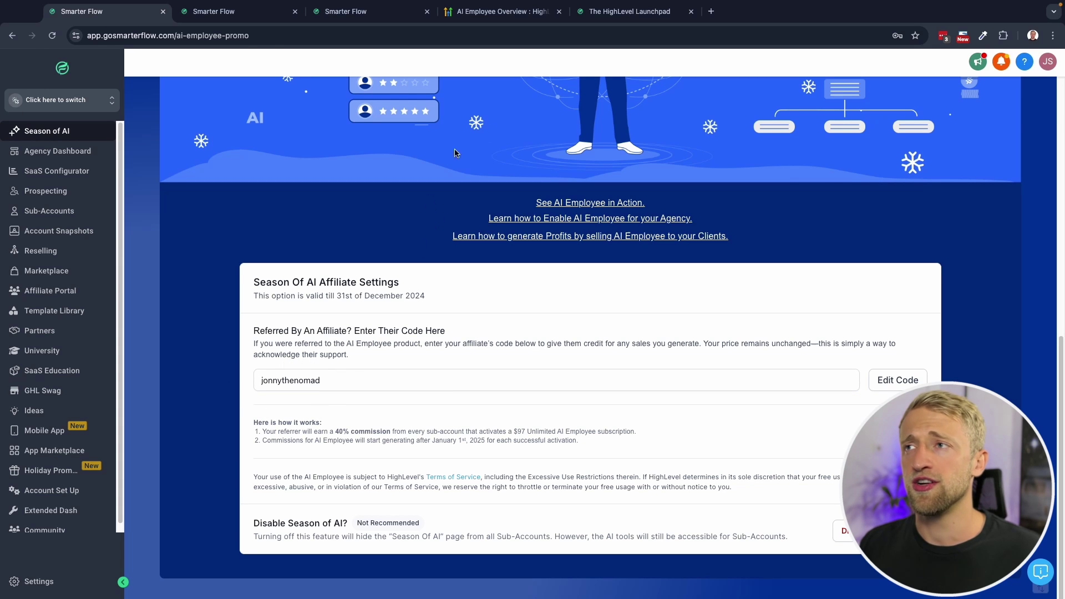
{"action": "left_click", "coordinate": [614, 19]}
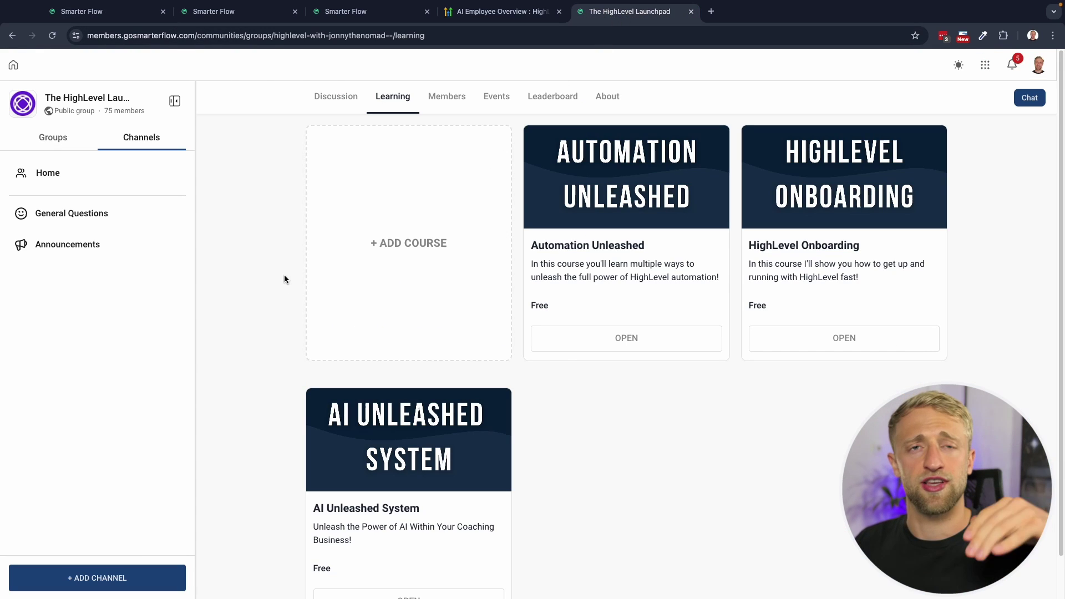
{"action": "mouse_move", "coordinate": [844, 176]}
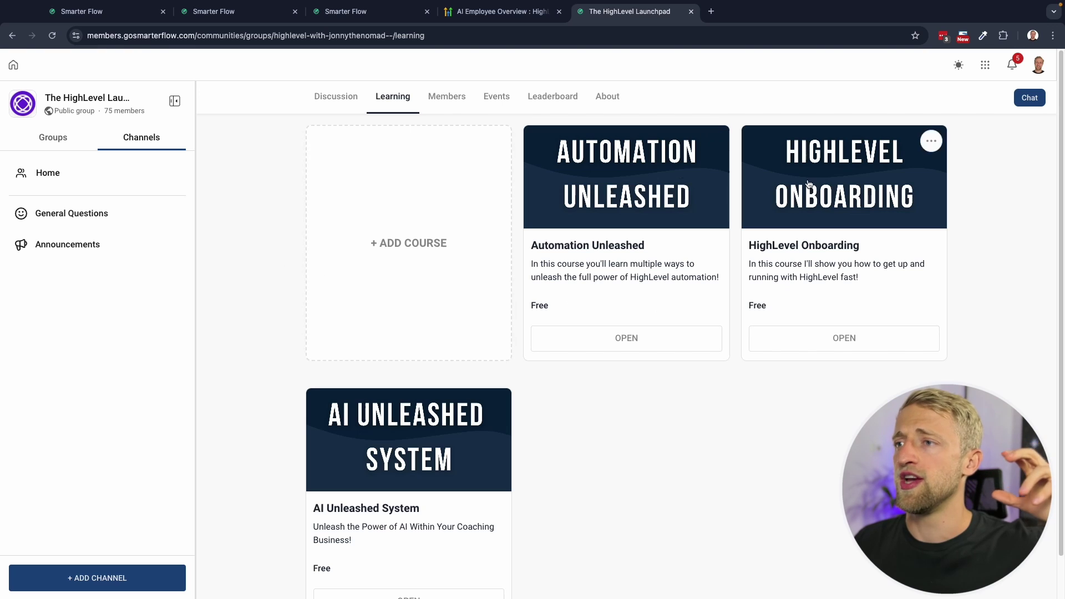
- Show The HighLevel Launchpad's Members list of 75 active members and 2 admins
{"action": "left_click", "coordinate": [452, 106]}
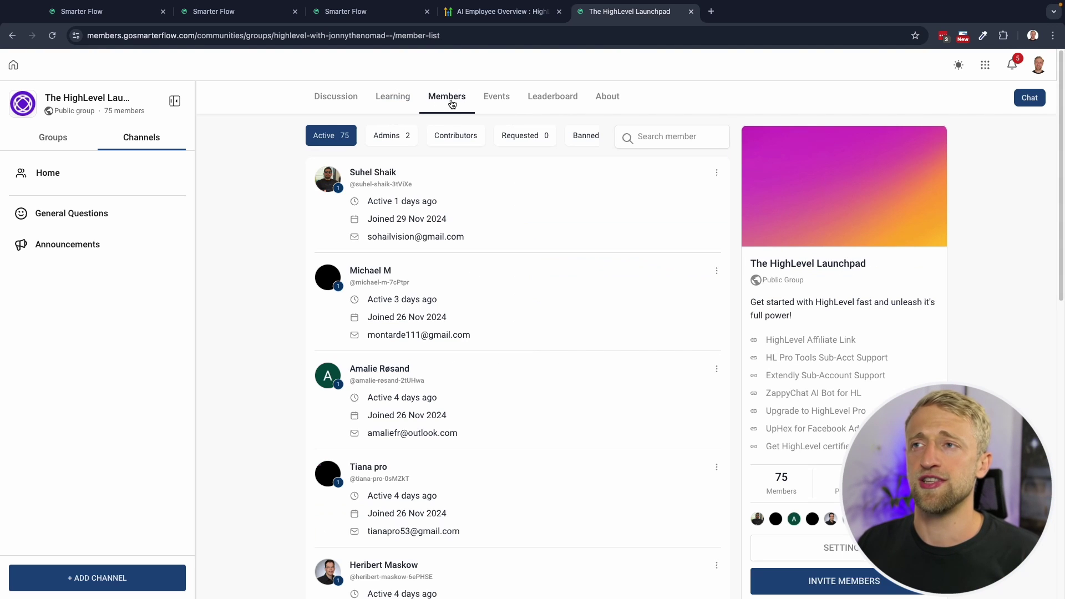